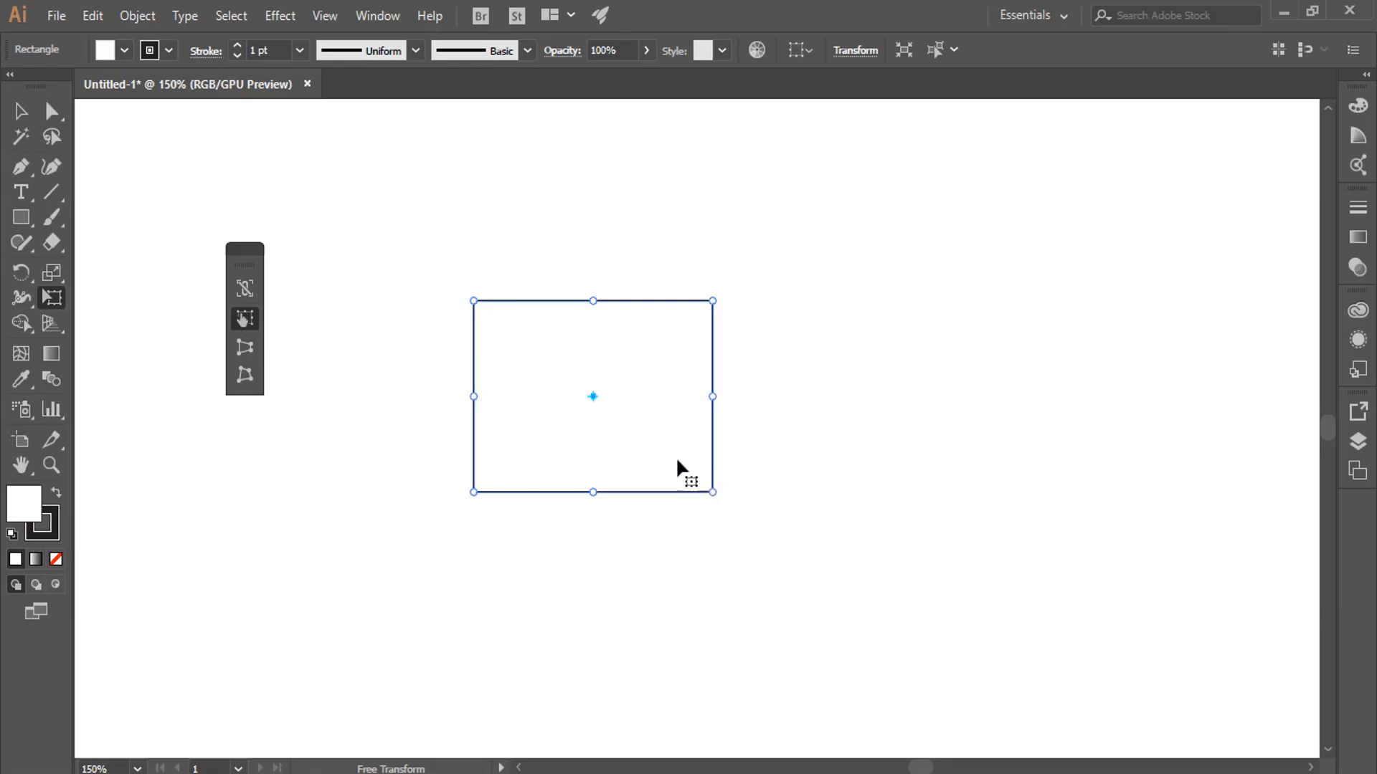
Resize the rectangle with Free Transform, shrinking it from its lower corner and enlarging it again from the same corner
drag(707, 492, 584, 401)
drag(471, 396, 440, 562)
key(ctrl+z)
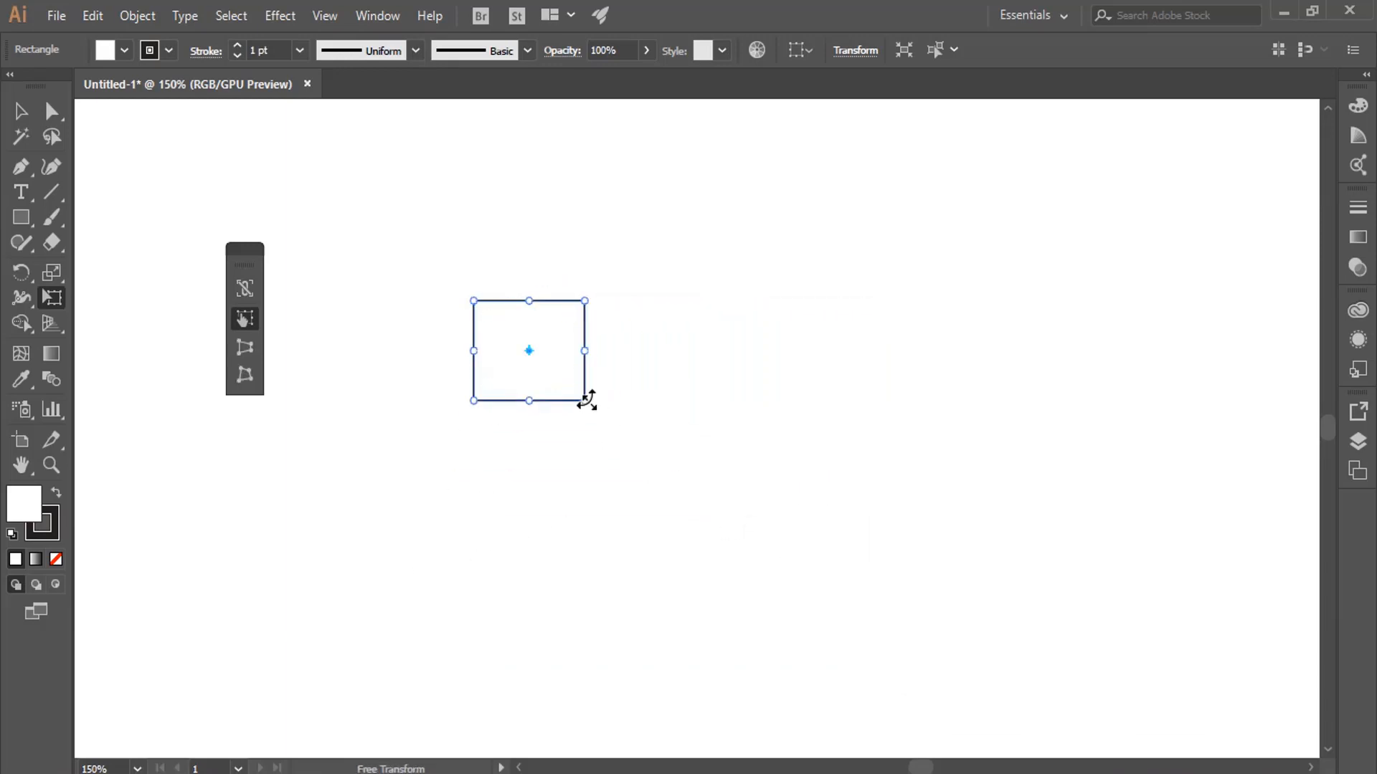
drag(584, 401, 766, 559)
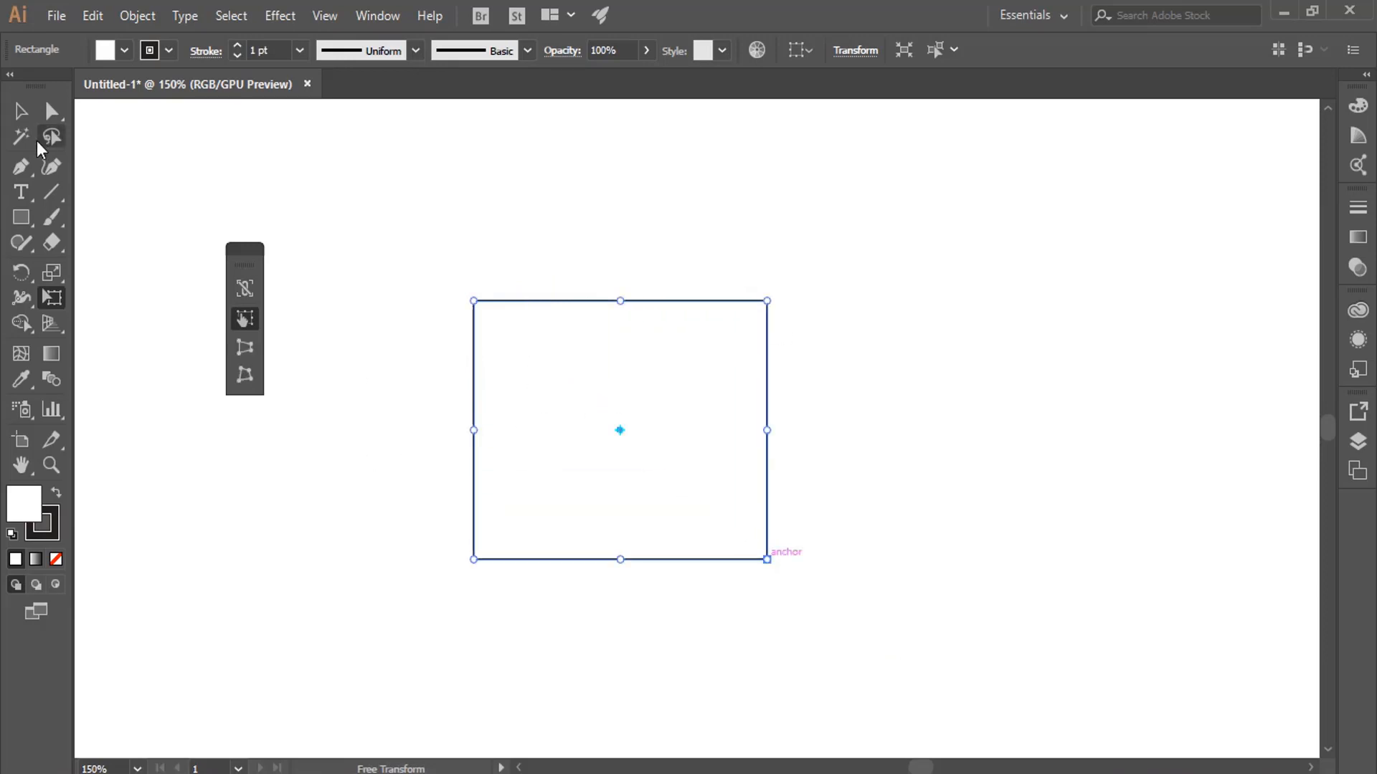
Select the existing rectangle and delete it from the artboard
click(21, 113)
click(378, 175)
click(703, 459)
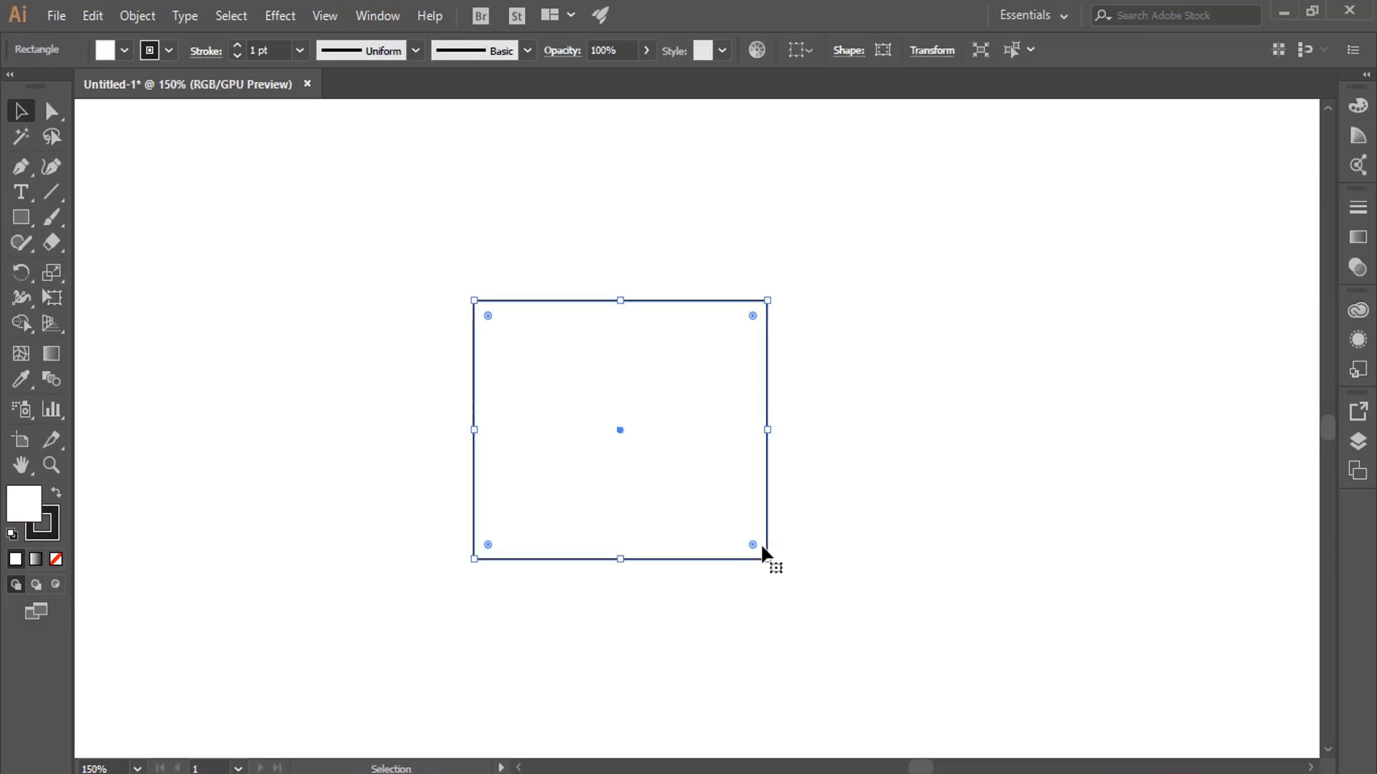
key(Delete)
Draw a new rectangle with the Rectangle tool and resize it from its lower-right corner, ending slightly larger than first drawn
click(23, 219)
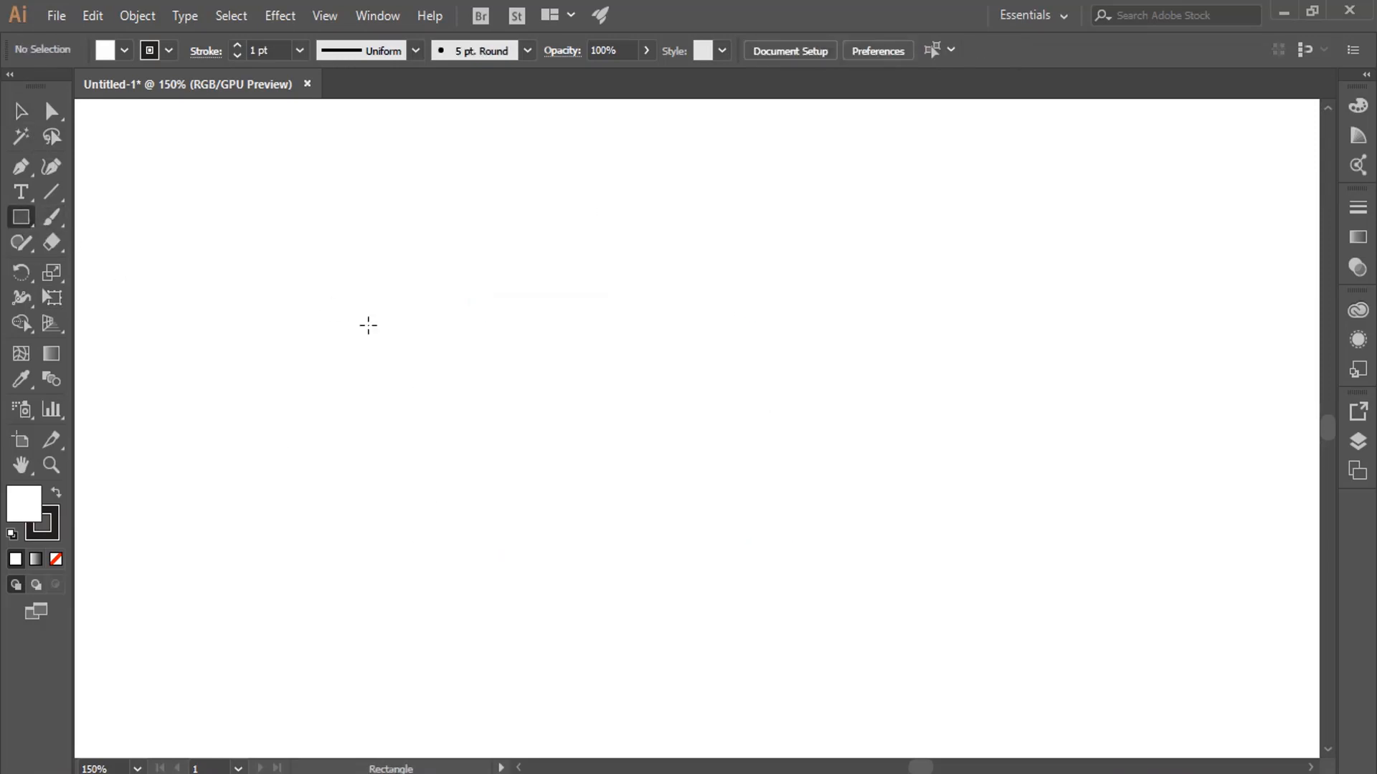
drag(368, 322, 572, 496)
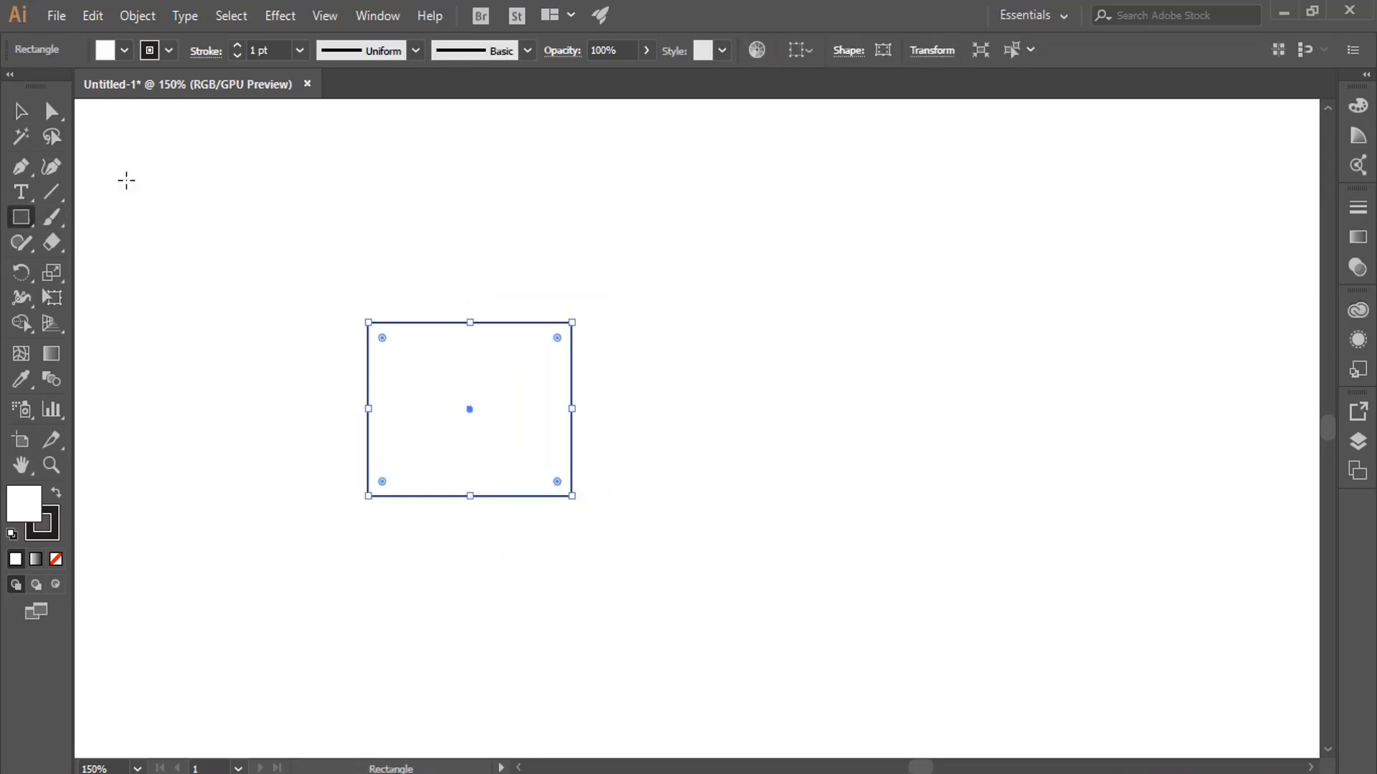
click(21, 111)
drag(573, 497, 535, 449)
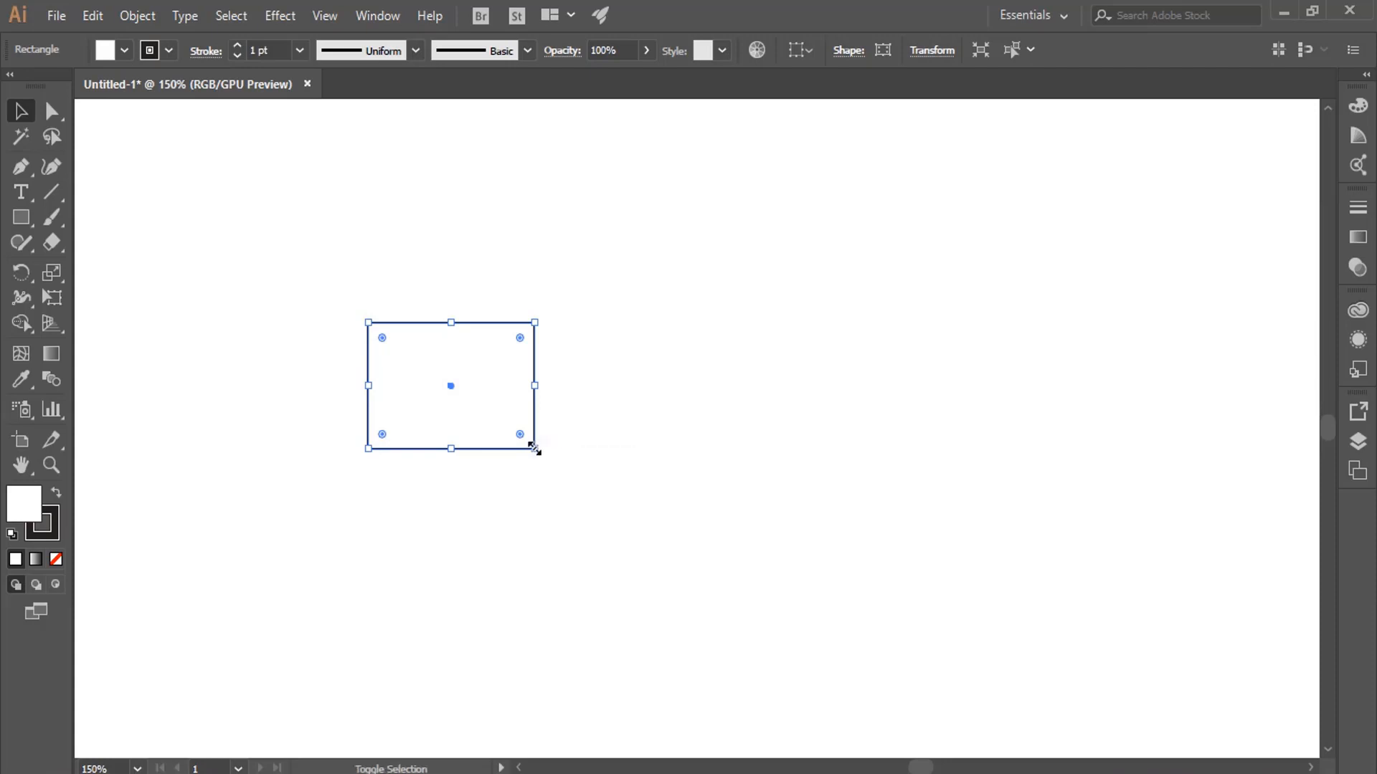
drag(536, 450, 621, 514)
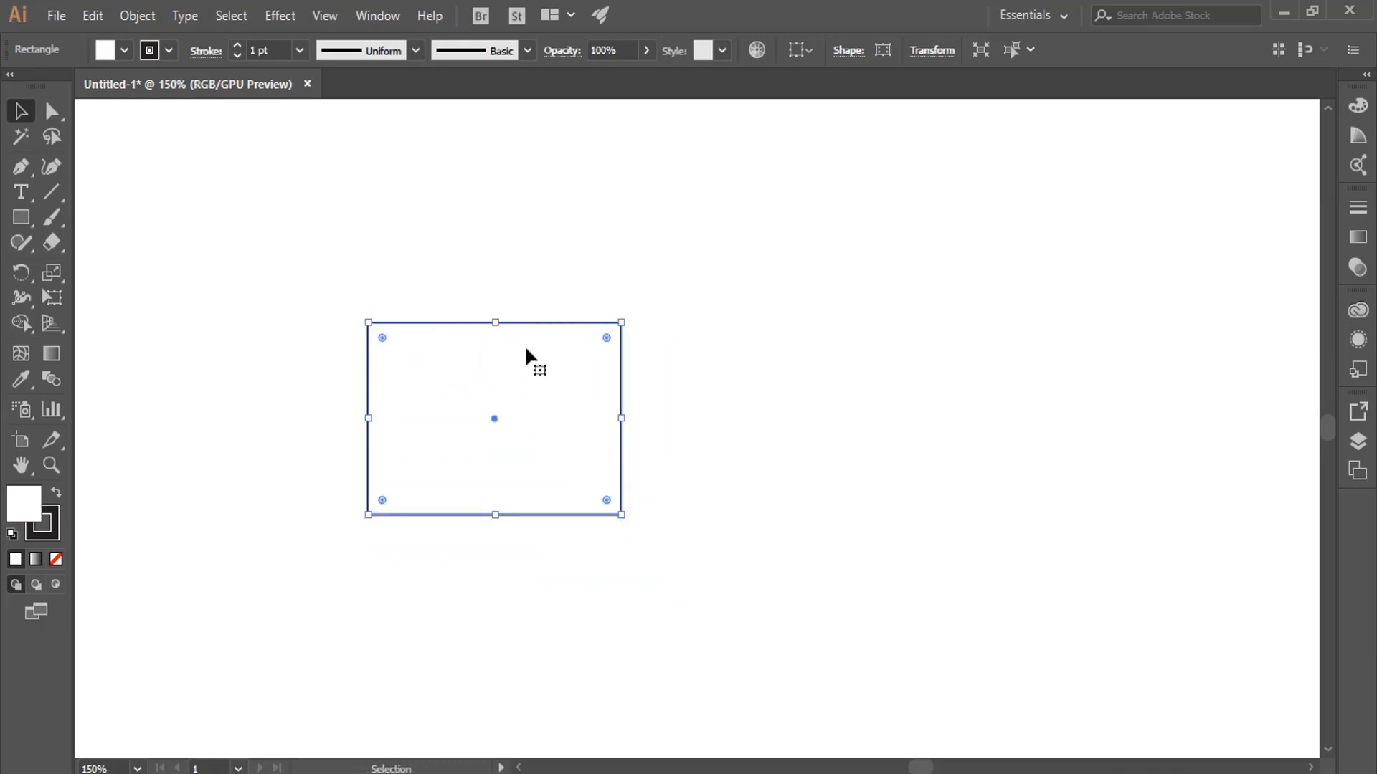
Move the rectangle slightly upward and enlarge it from its lower-right corner with Free Transform
drag(485, 379, 475, 325)
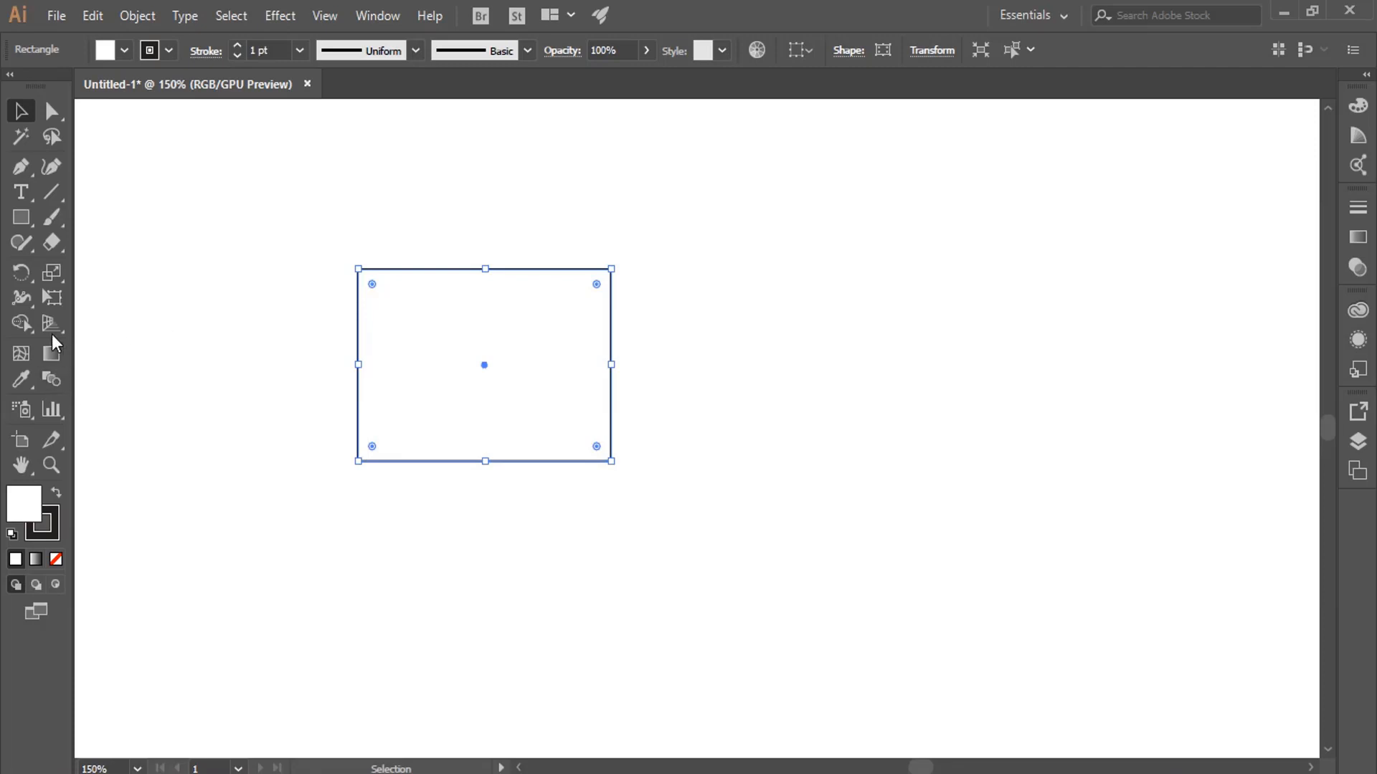
click(51, 299)
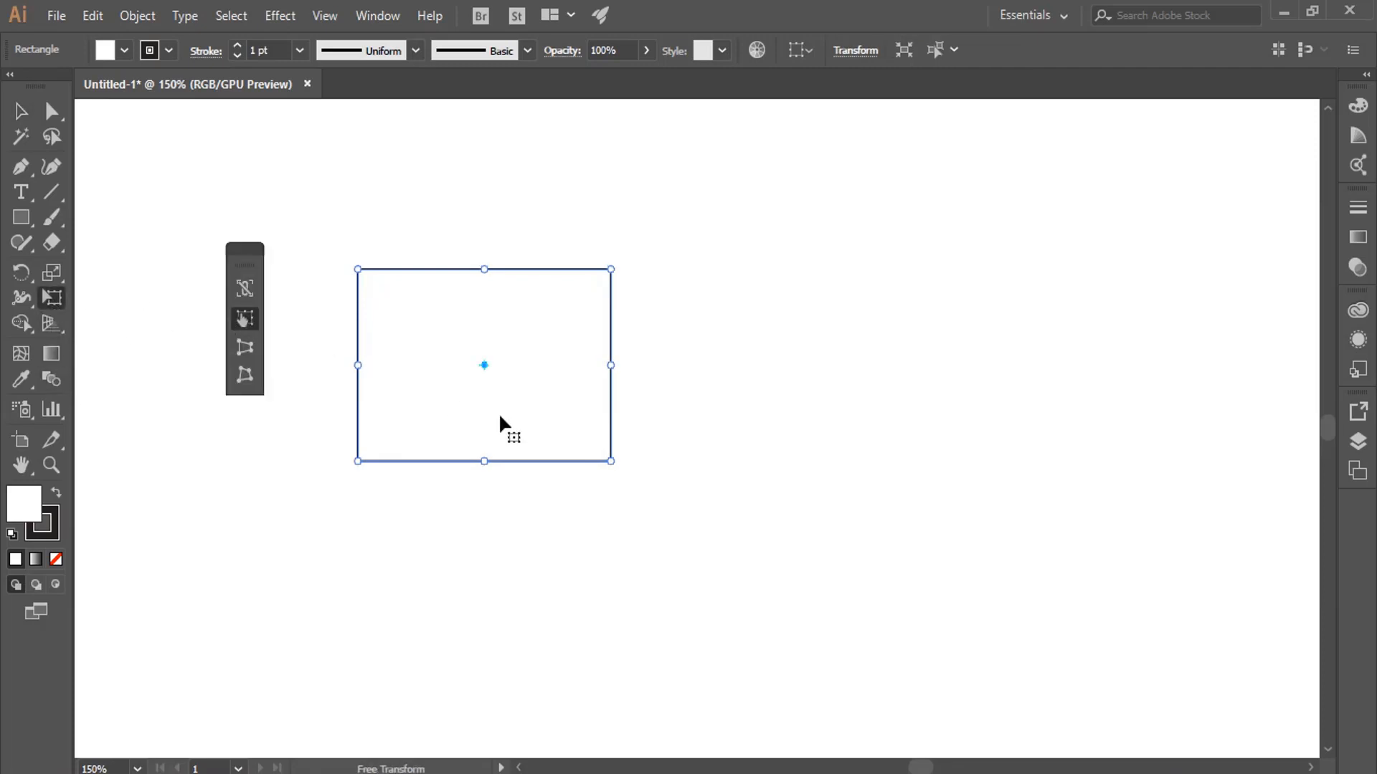
drag(613, 463, 667, 542)
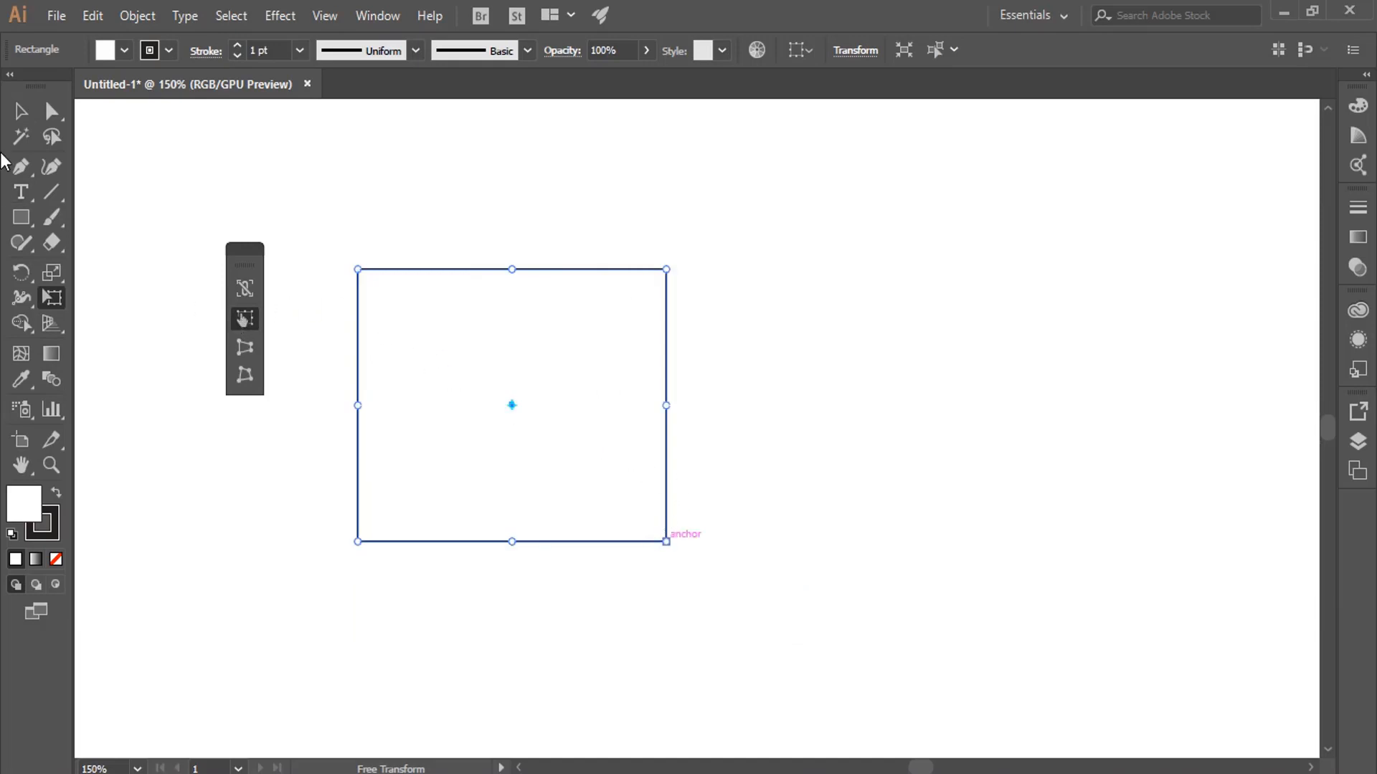
Move the rectangle toward the upper left of the artboard and scale it down proportionally with the Selection tool
key(v)
drag(404, 284, 330, 210)
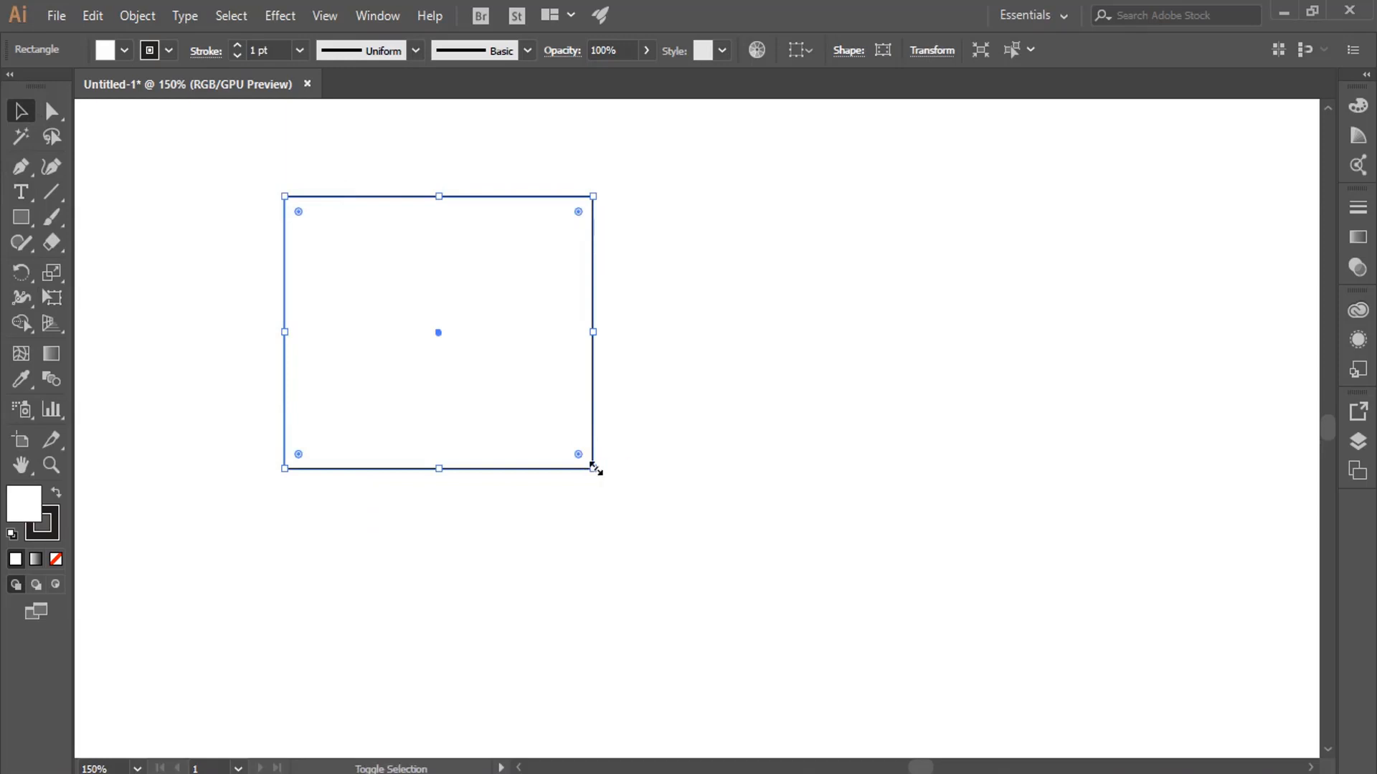
drag(596, 467, 556, 486)
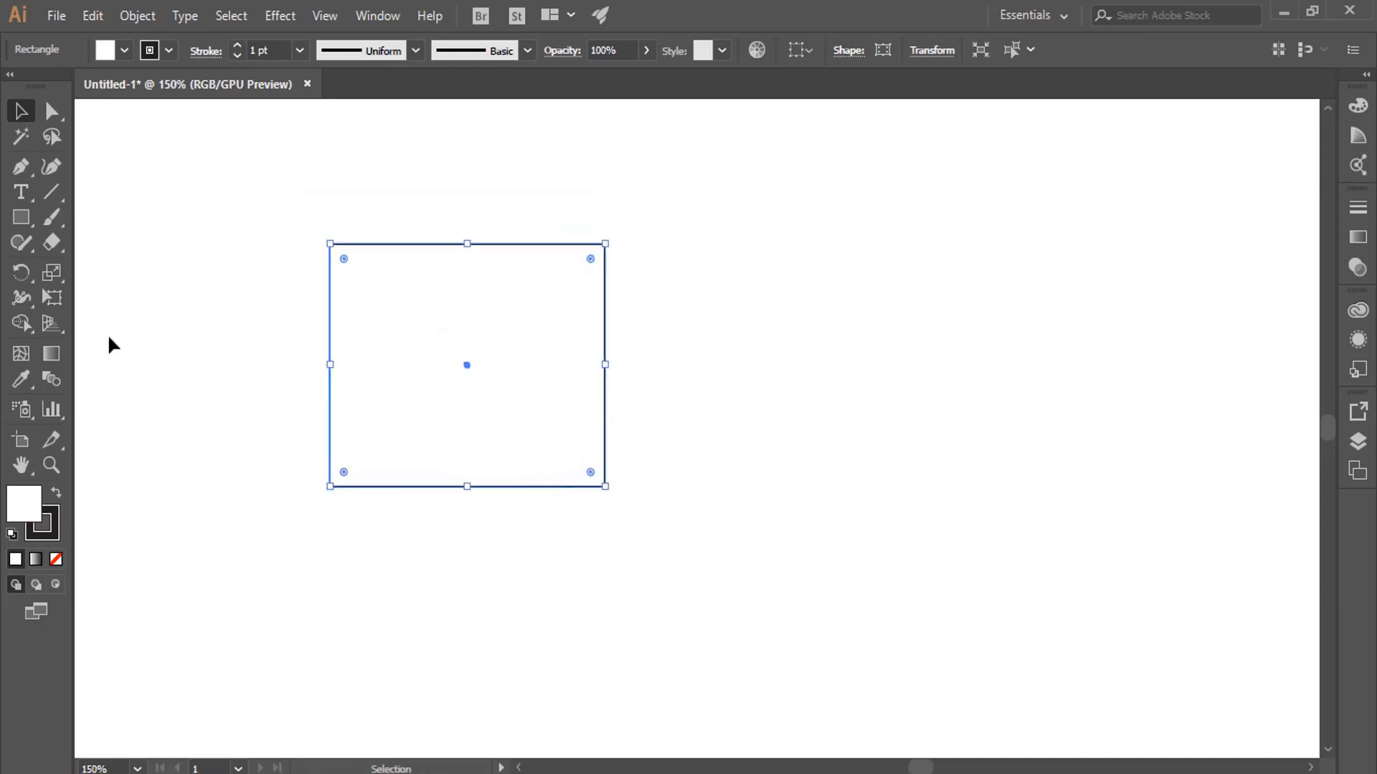
Move the Free Transform widget away from the rectangle and try Perspective Distort to widen the rectangle's top edge slightly on both sides
click(52, 298)
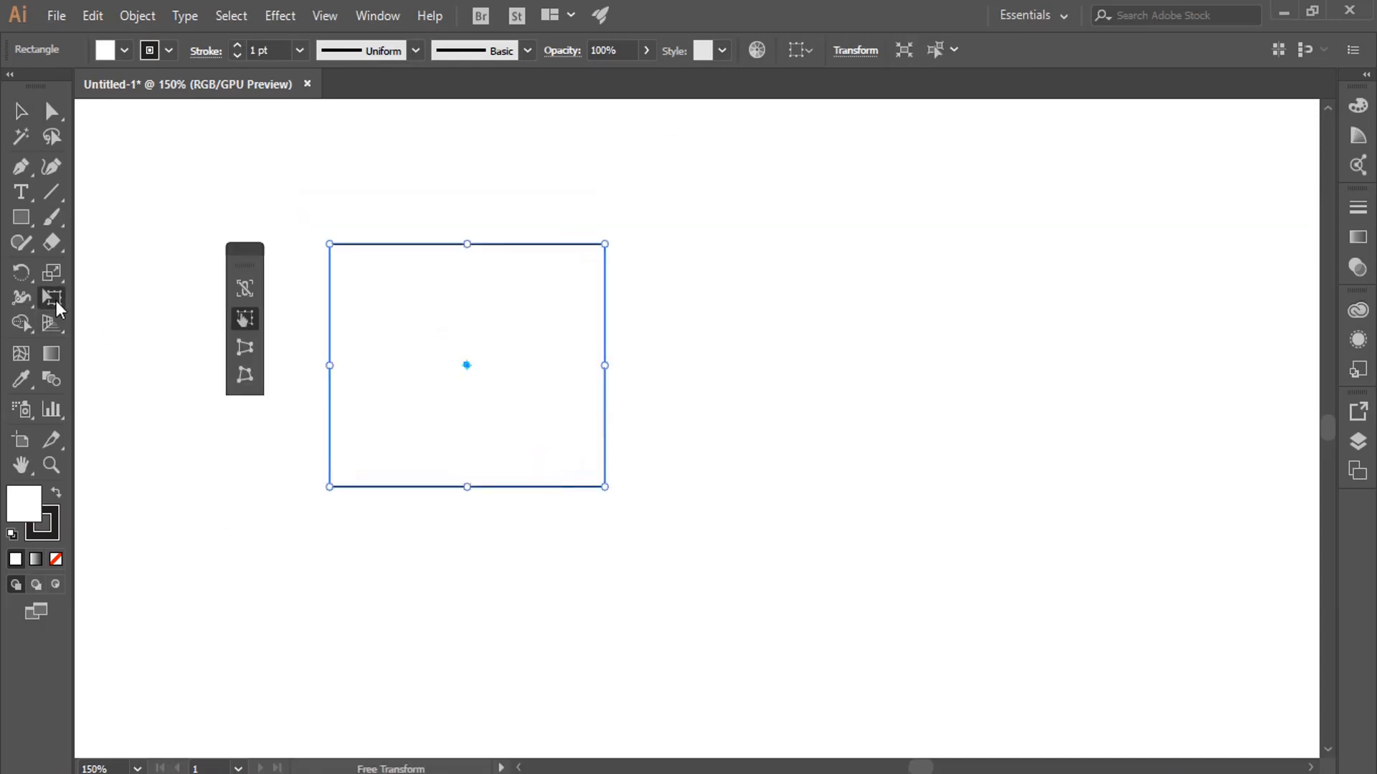
drag(251, 247, 186, 178)
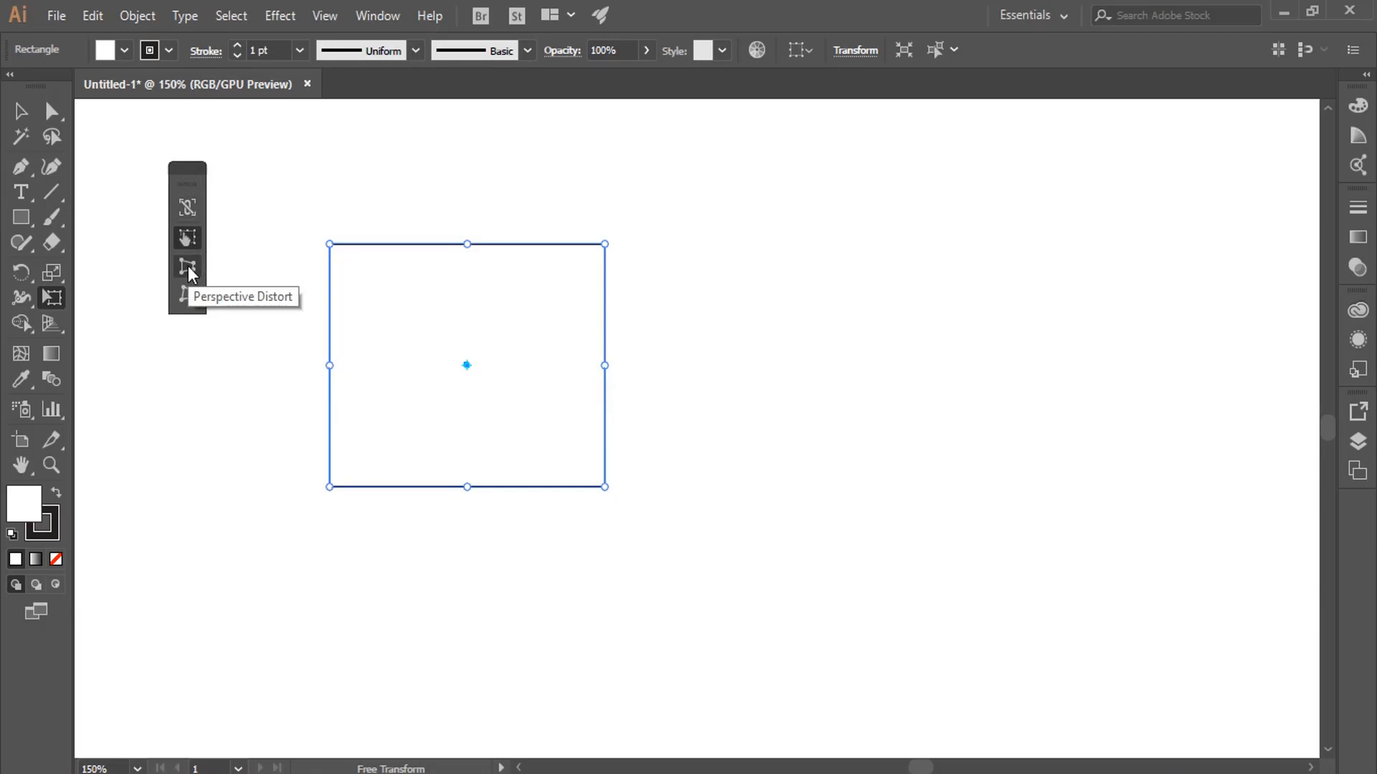
click(187, 268)
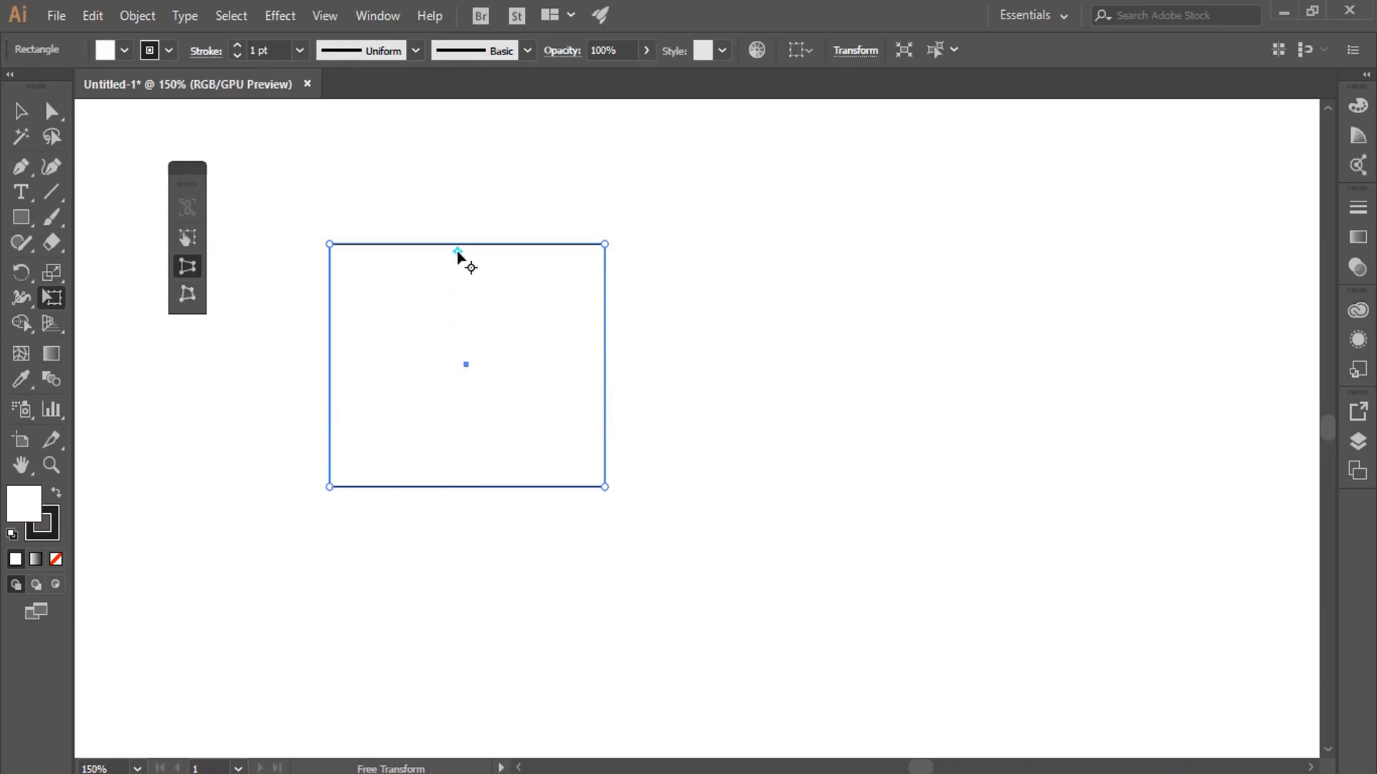
drag(604, 244, 648, 244)
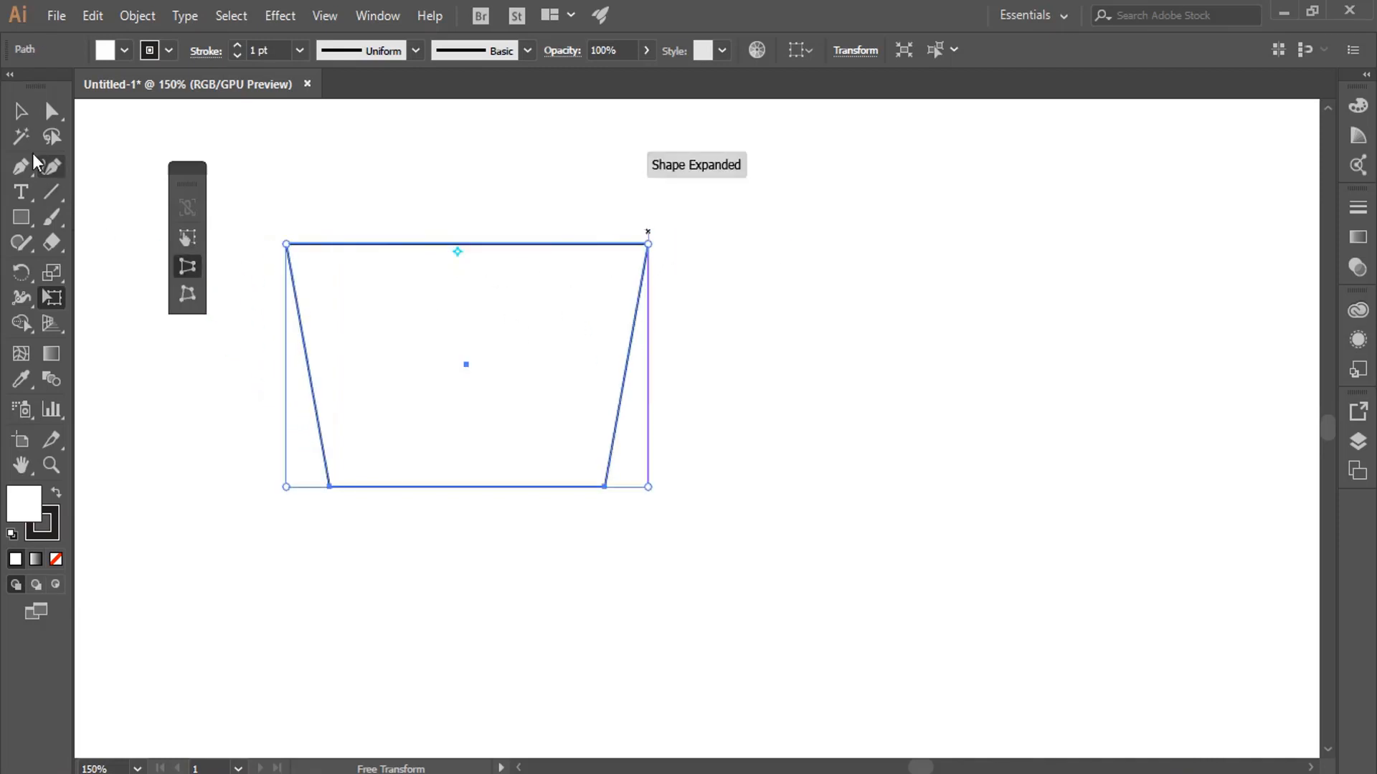
click(20, 113)
key(ctrl+z)
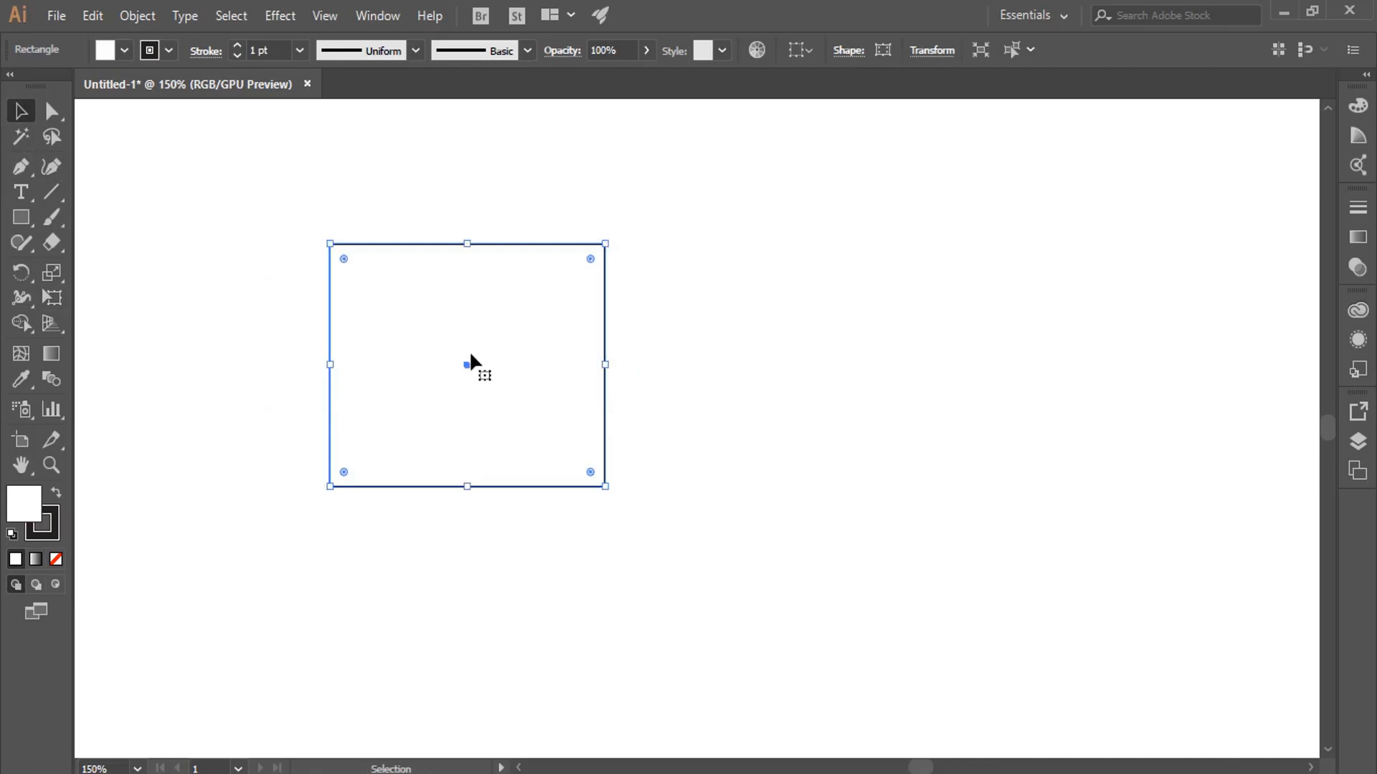
Try Perspective Distort again, spreading the rectangle's top edge to nearly twice its width, and undo the distortion
click(49, 298)
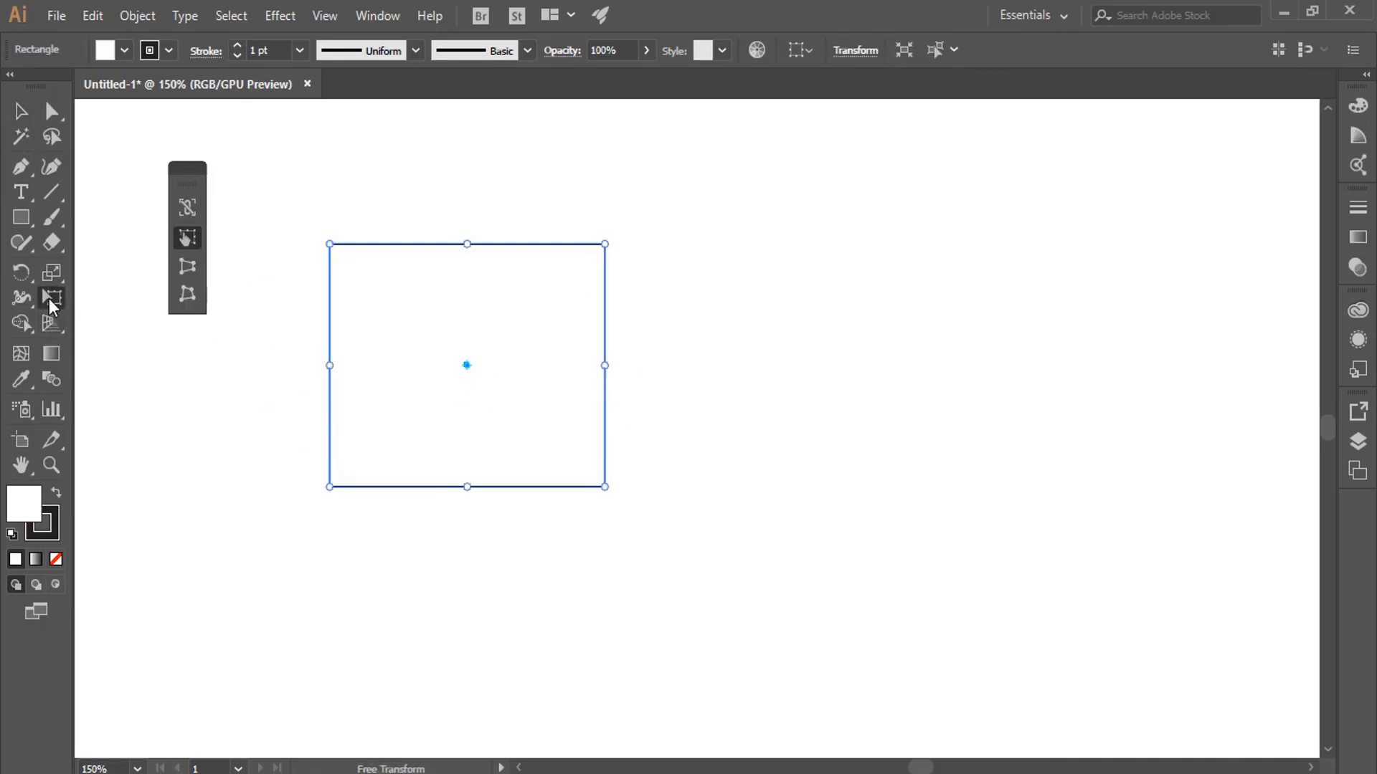
click(186, 269)
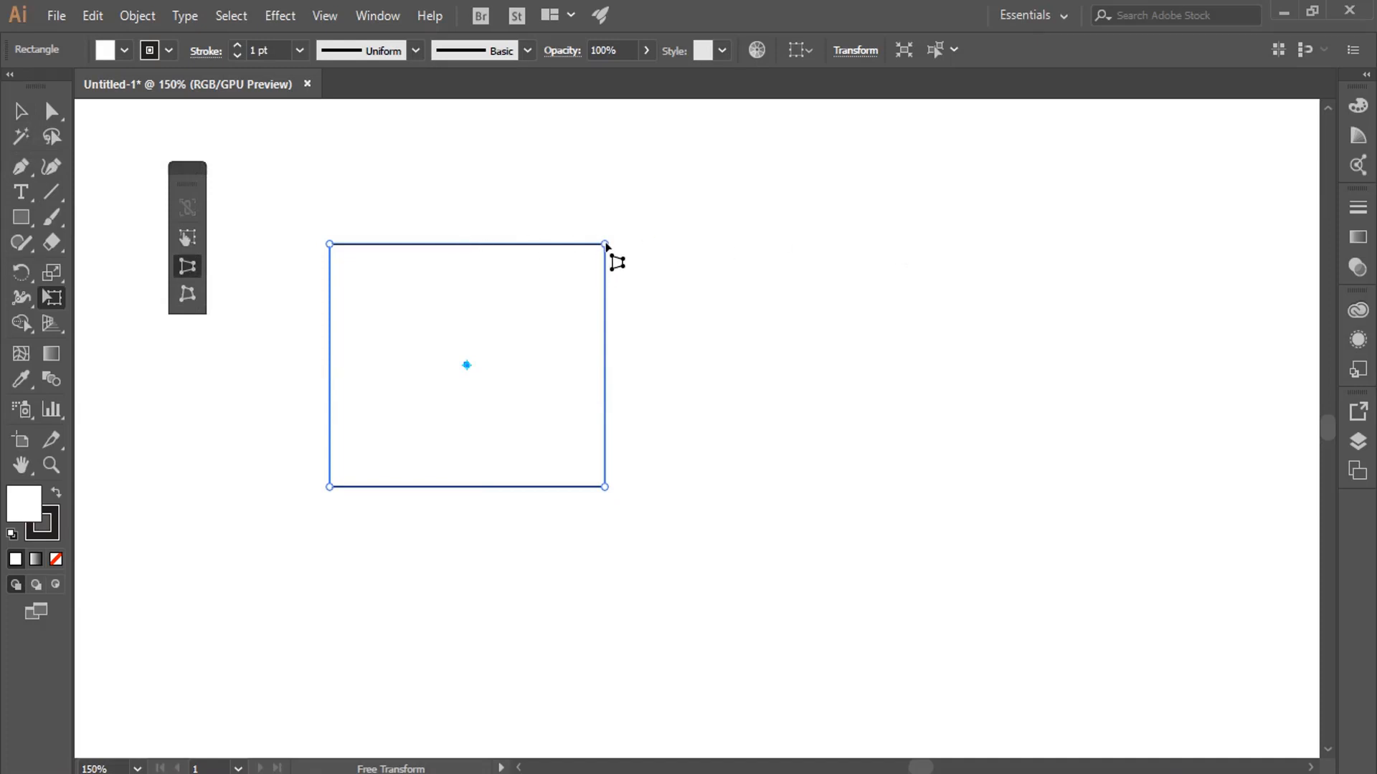
drag(606, 245, 735, 247)
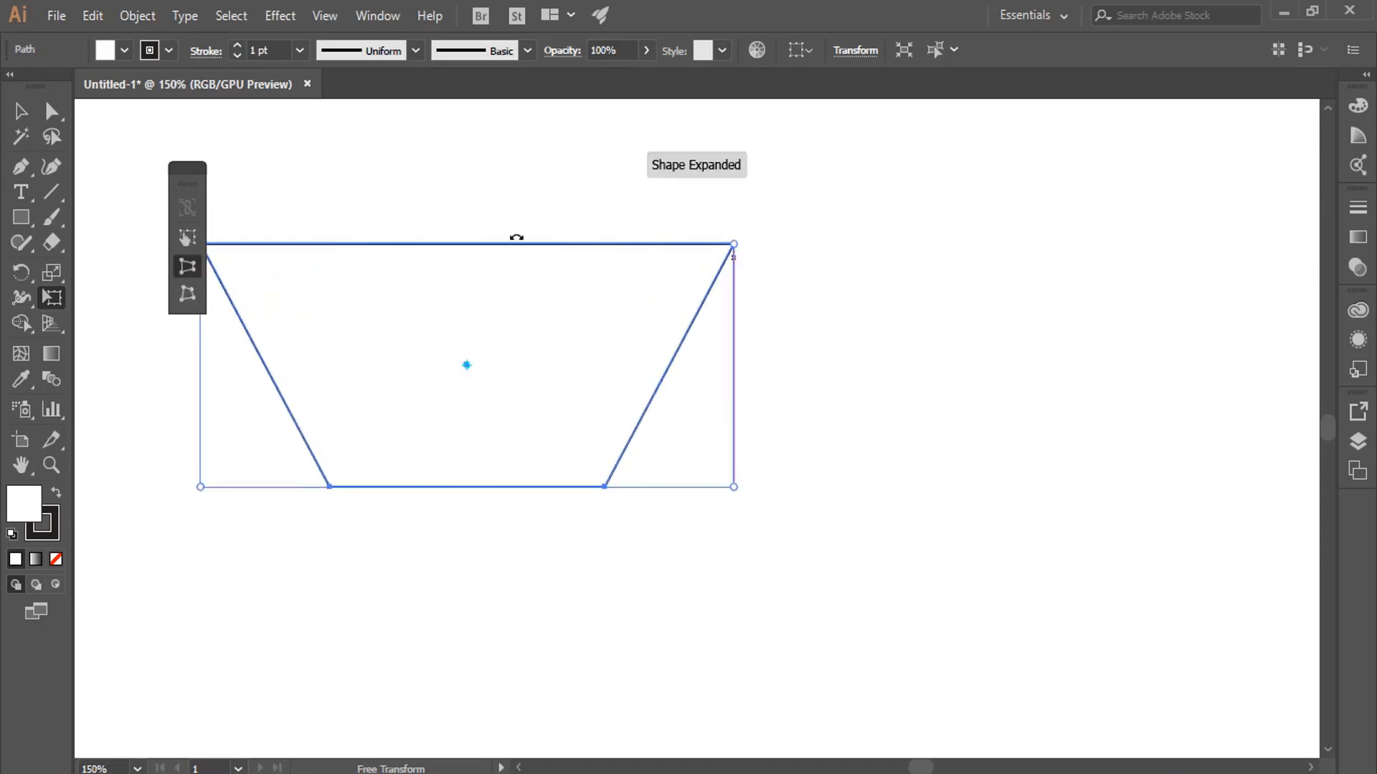
key(ctrl+z)
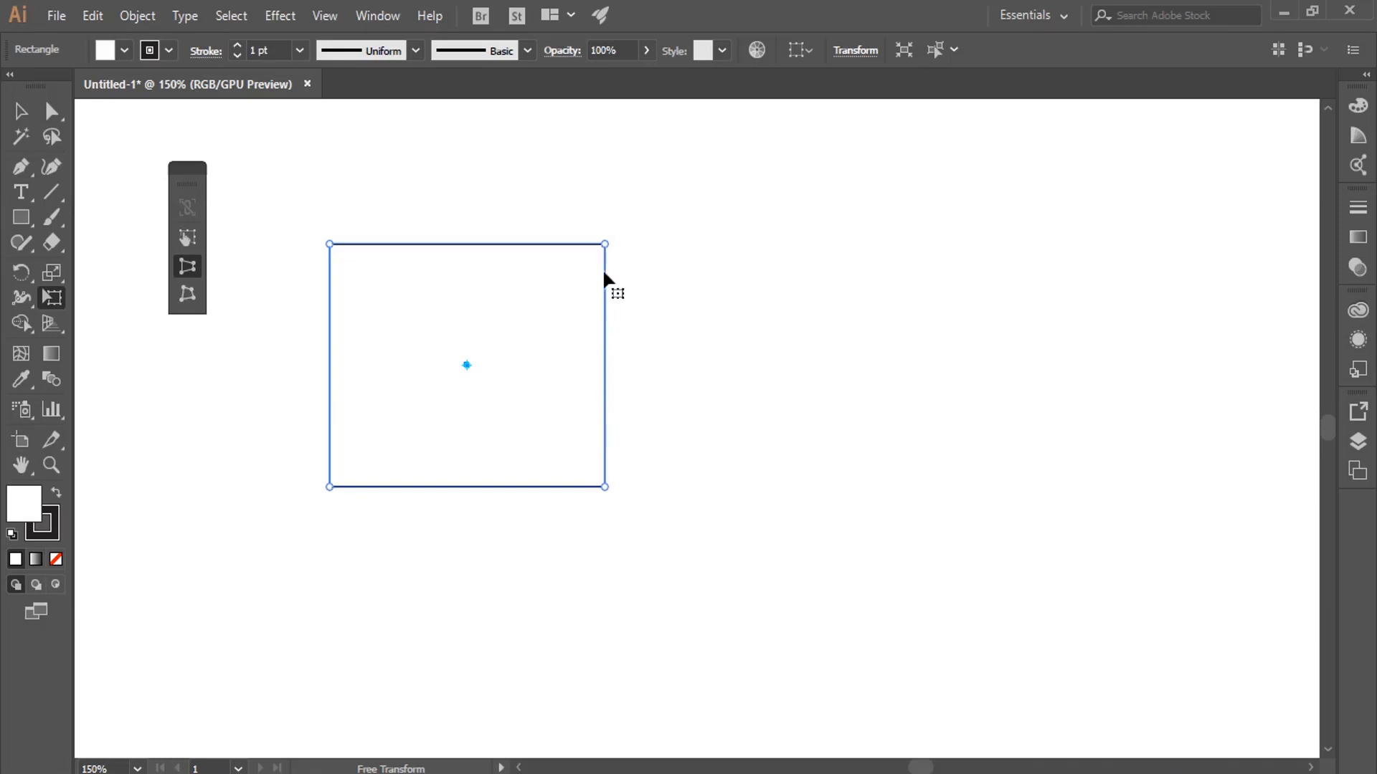
Try Perspective Distort to lengthen the rectangle's right edge vertically in both directions, and restore the plain rectangle
drag(604, 489, 636, 650)
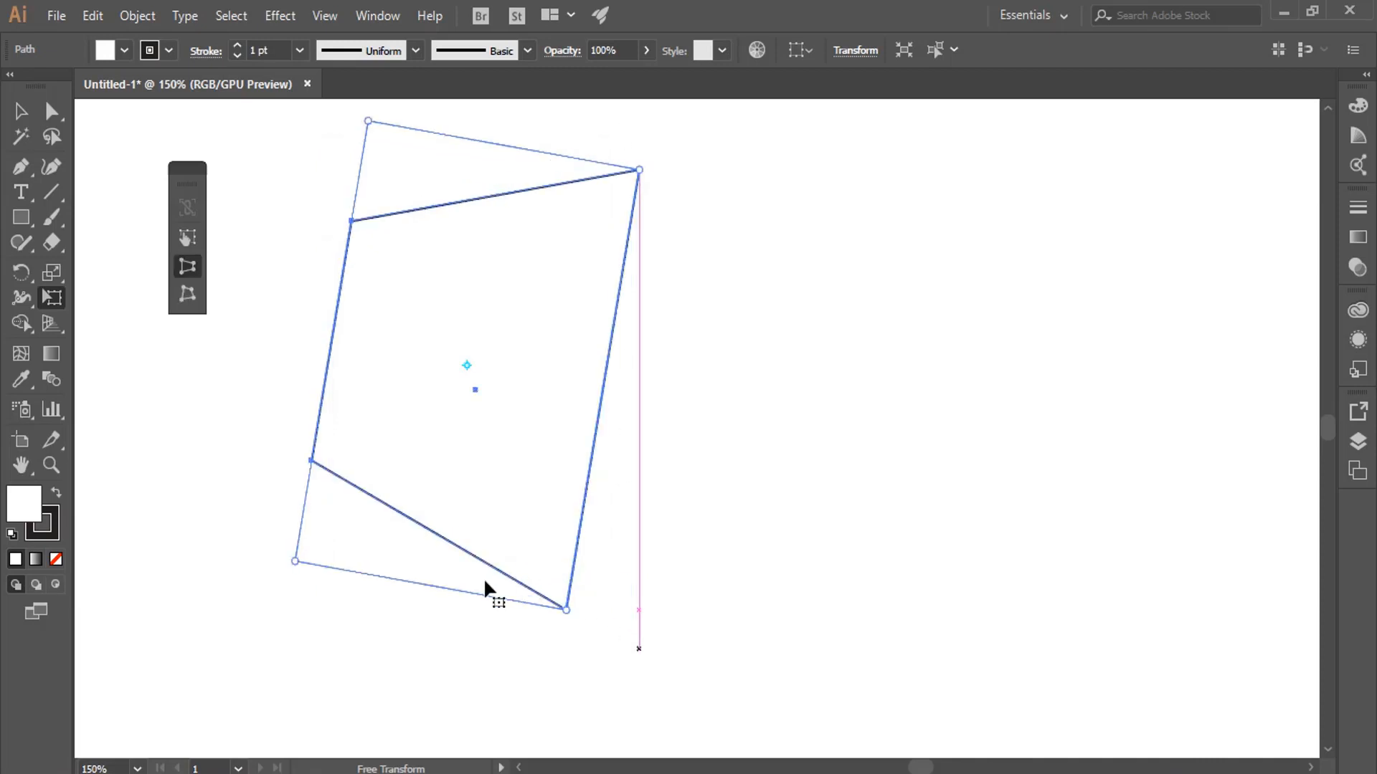
key(ctrl+z)
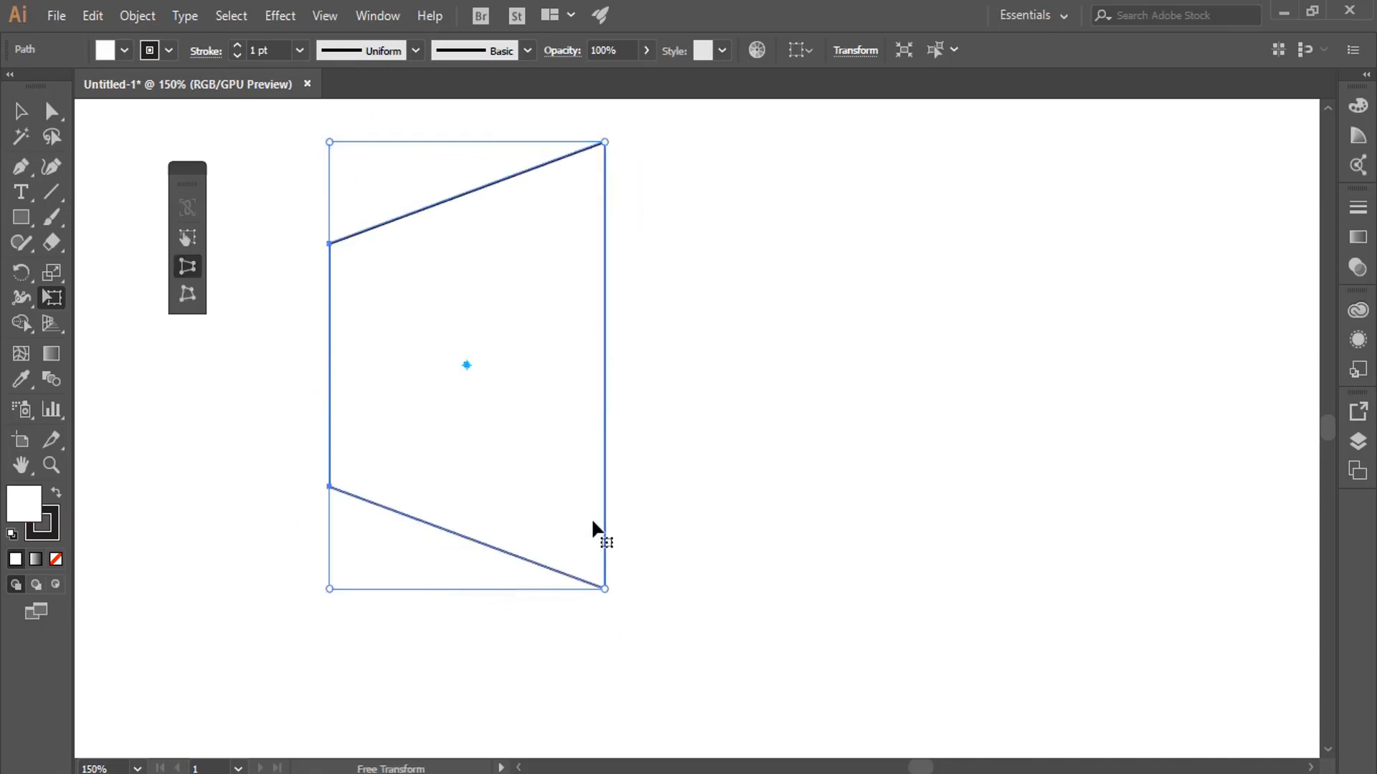
click(21, 110)
click(930, 324)
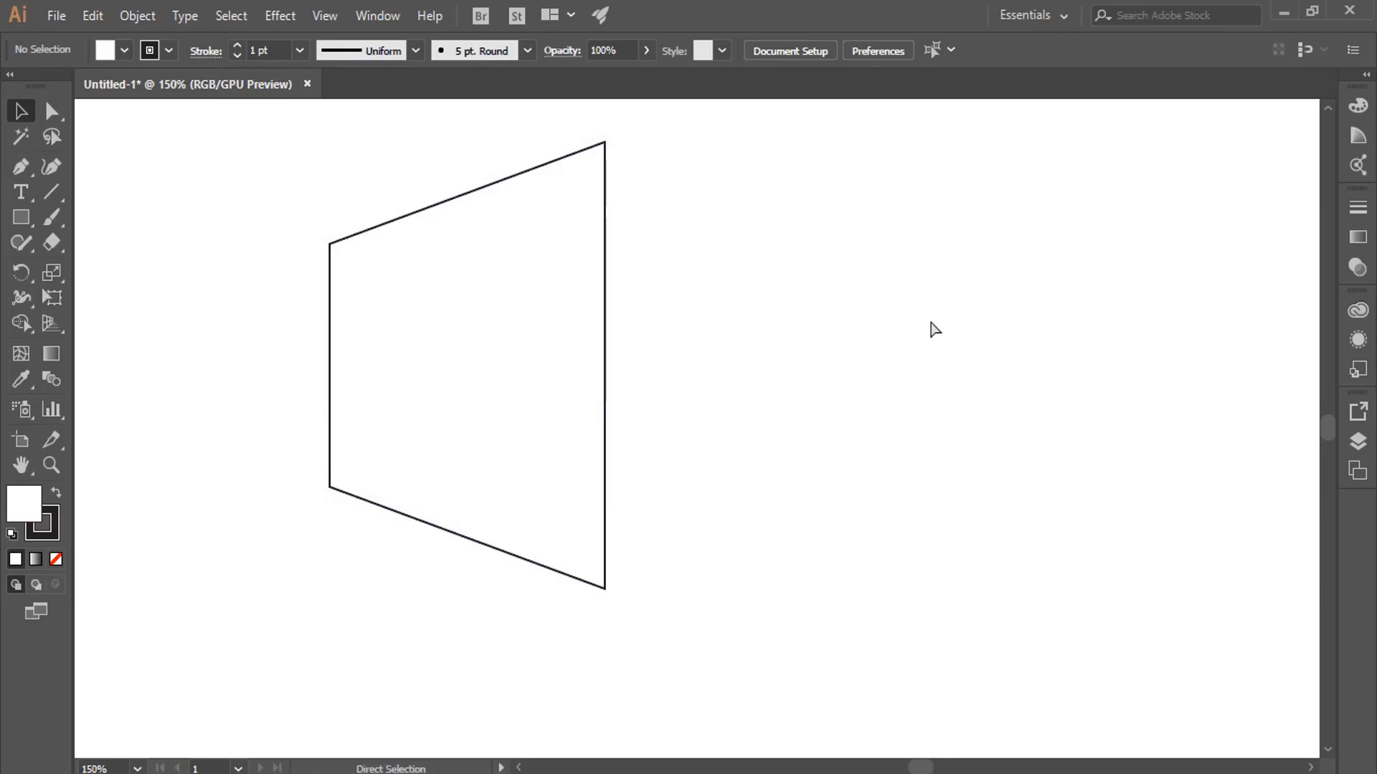
key(ctrl+z)
Try Perspective Distort to narrow the rectangle's bottom edge to a short segment, and undo the distortion
click(57, 307)
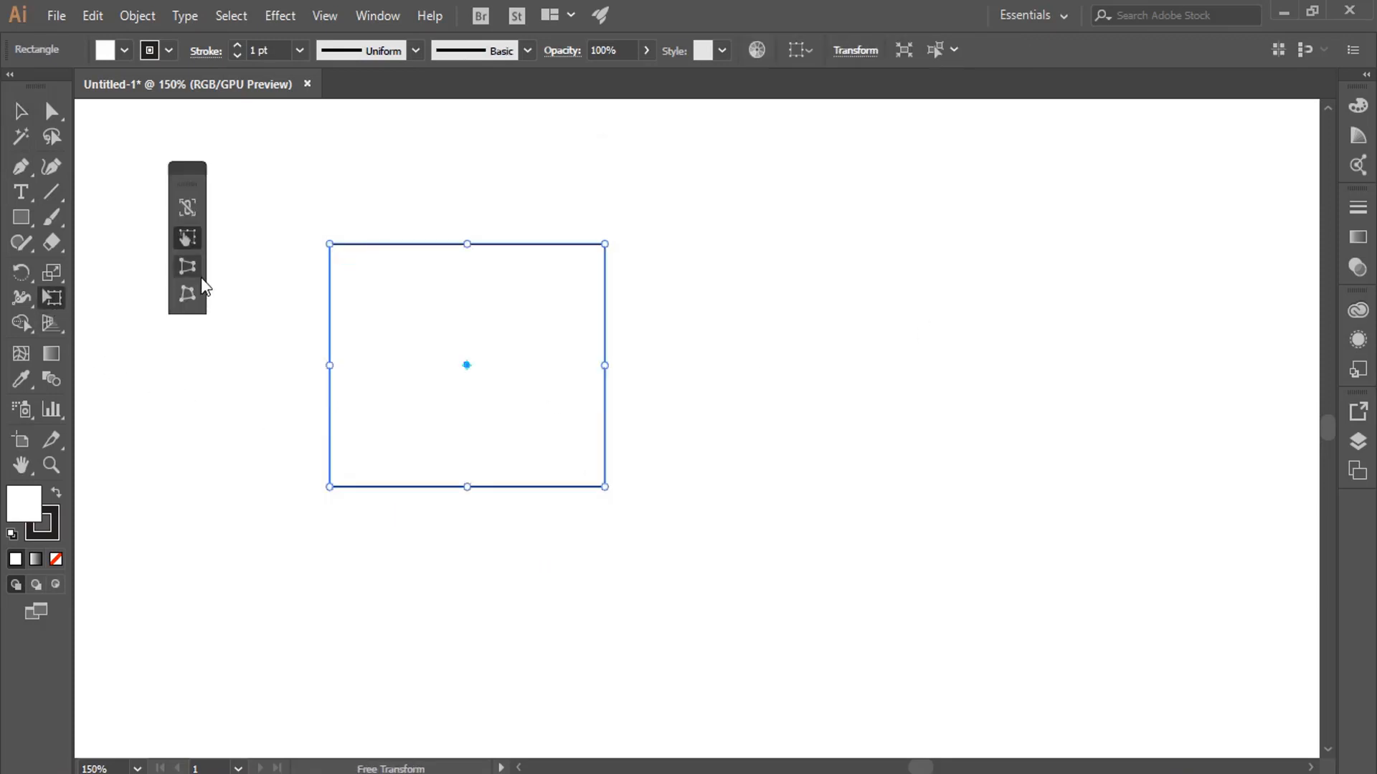
click(183, 273)
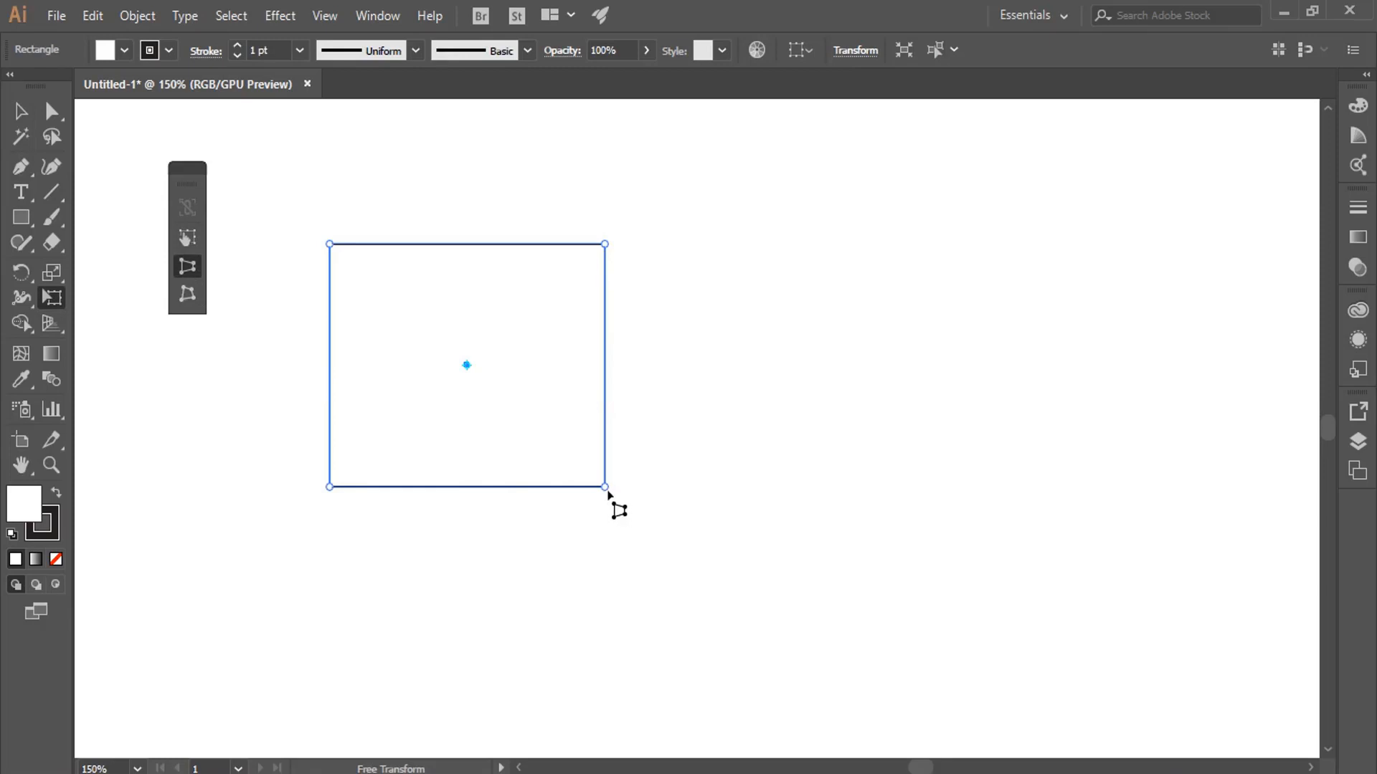
drag(605, 487, 508, 469)
key(v)
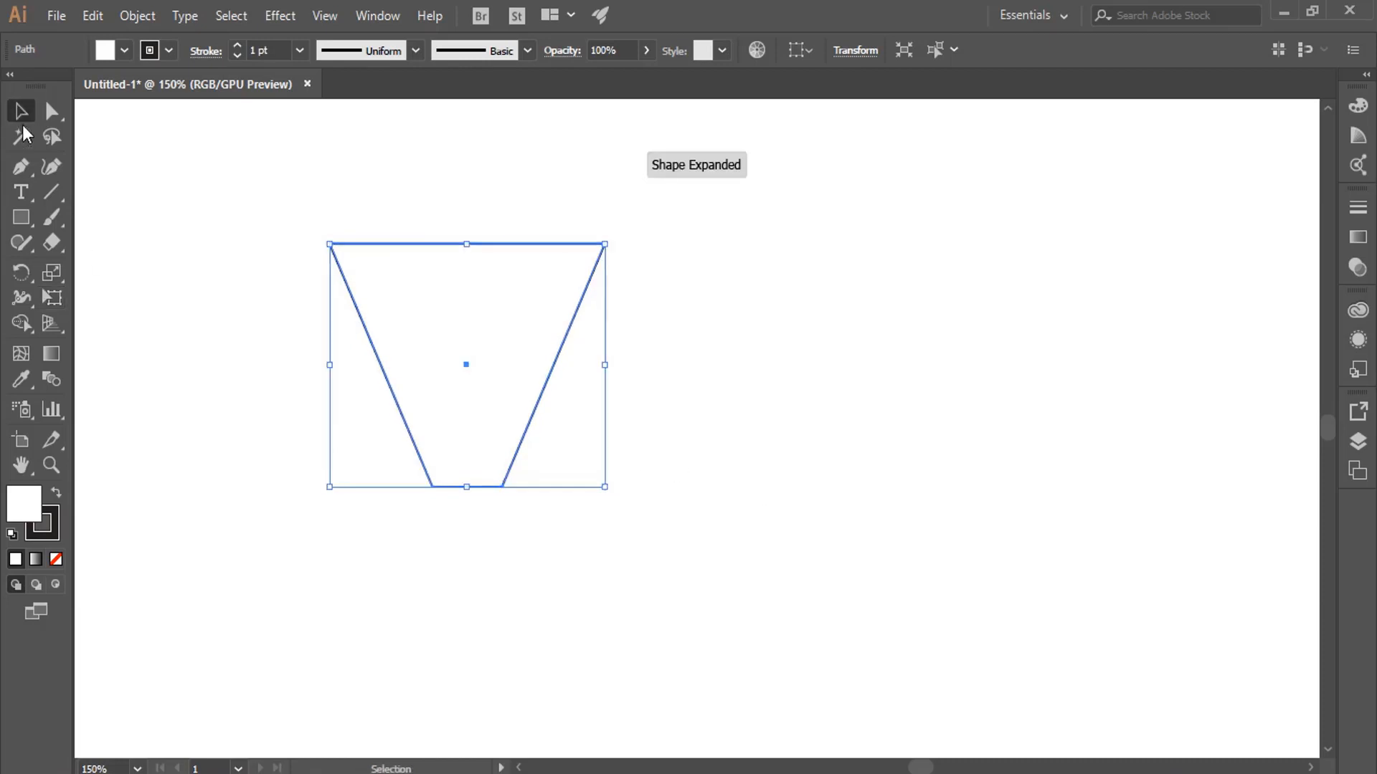
click(674, 534)
key(ctrl+z)
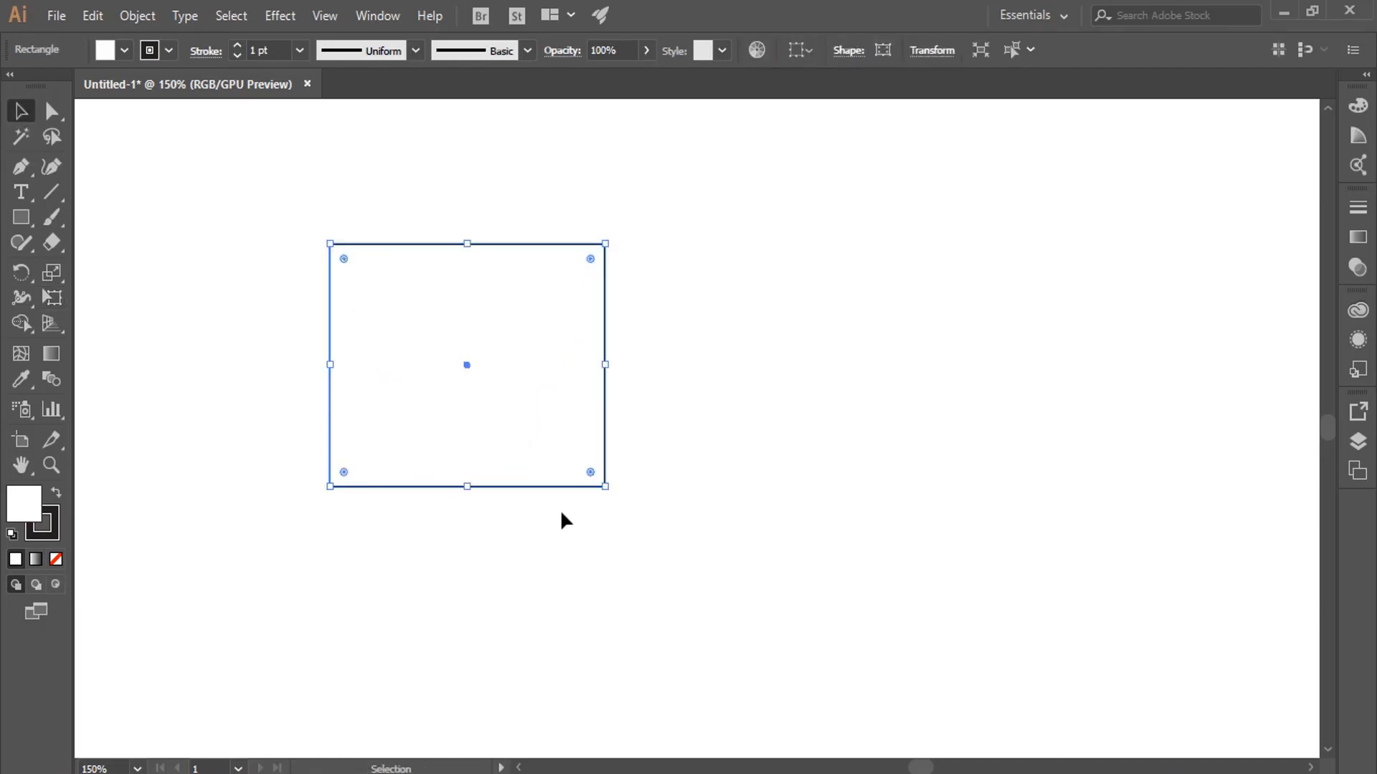
Try Perspective Distort to widen the rectangle's bottom edge into a broad trapezoid base, and undo the distortion
click(56, 296)
click(189, 270)
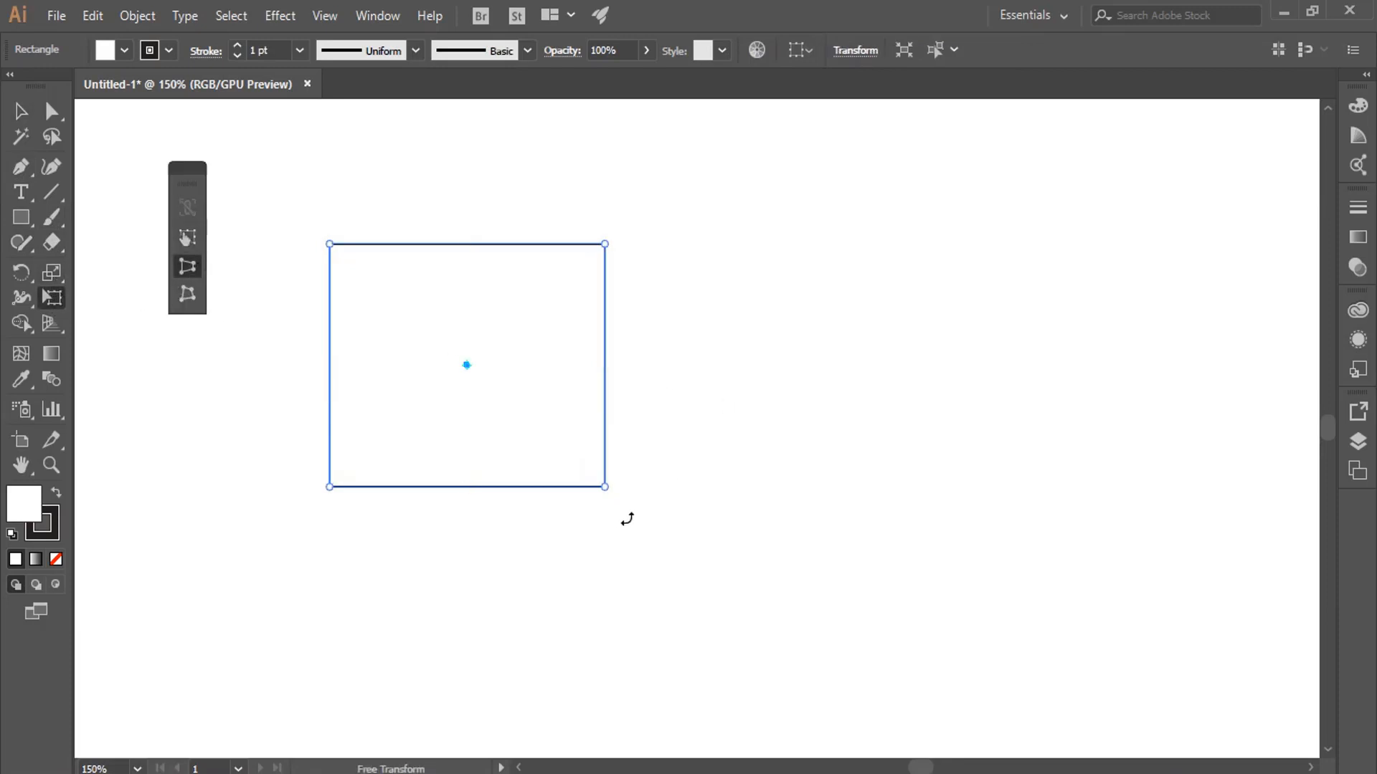
drag(605, 487, 752, 489)
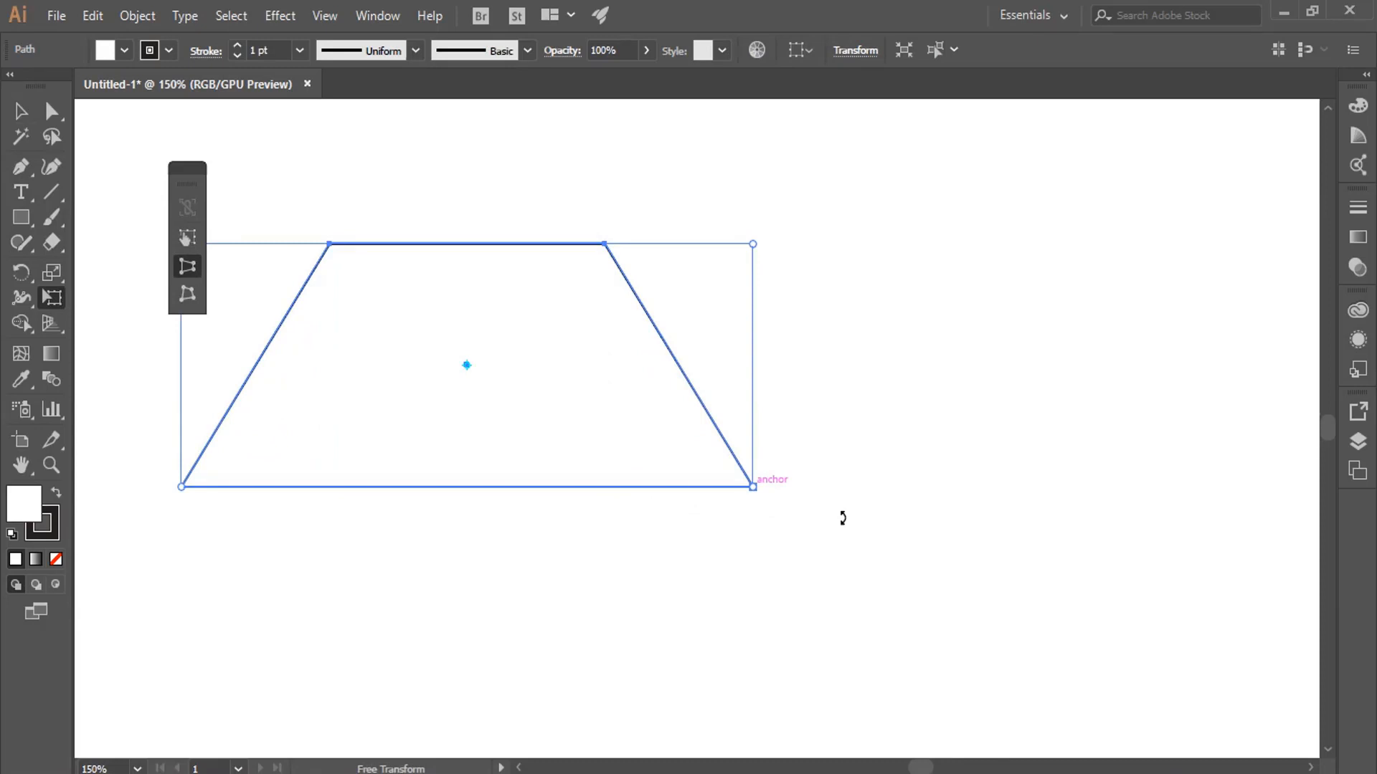
key(ctrl+z)
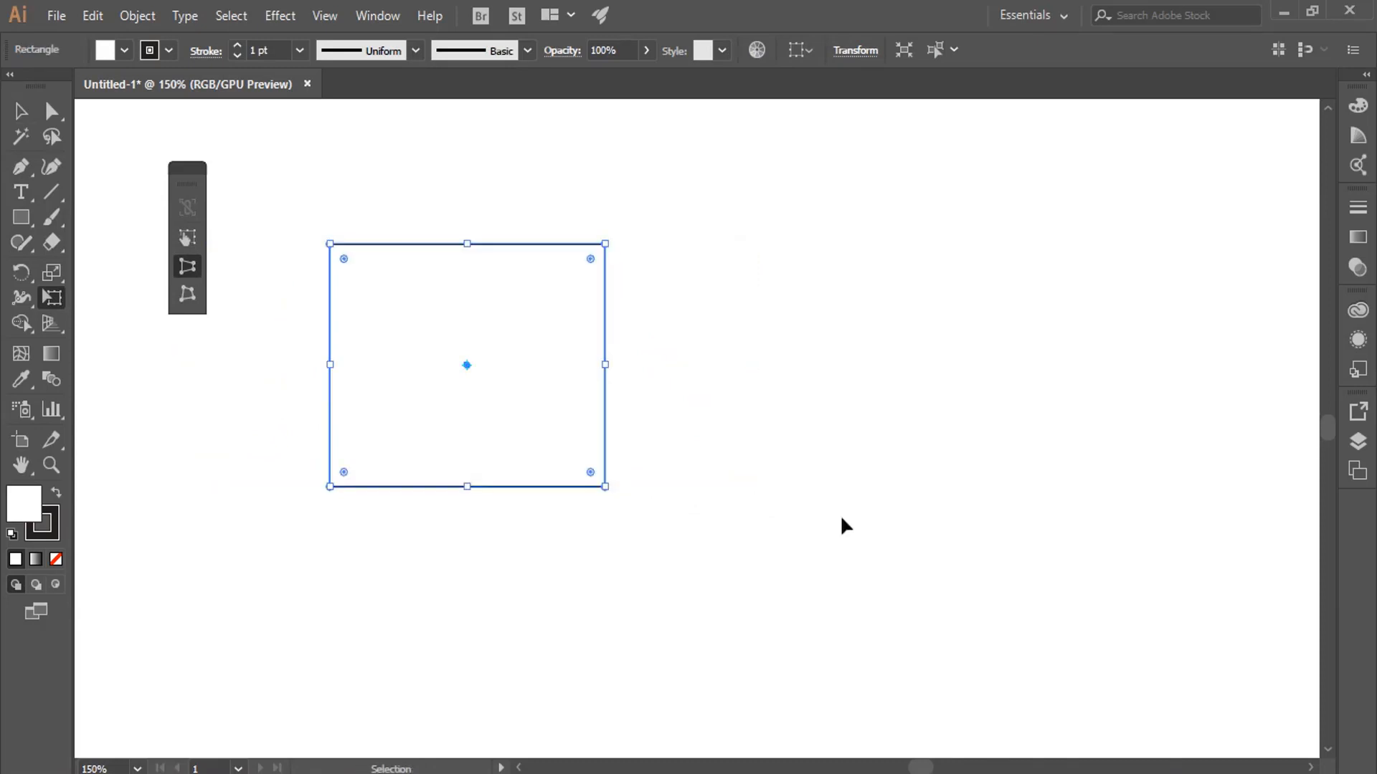
Try the plain Free Transform mode to stretch the rectangle's right and left sides outward, and undo both stretches
click(188, 240)
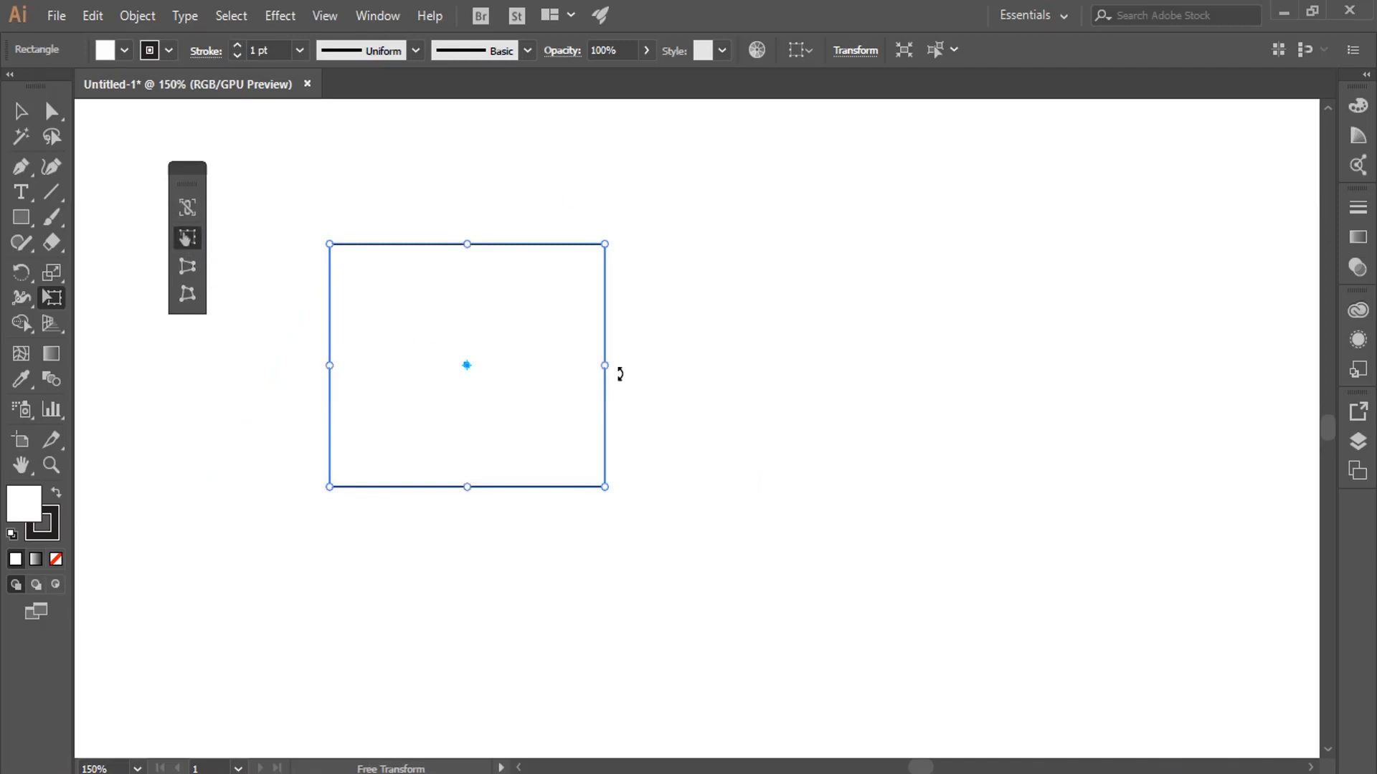
drag(616, 368, 935, 385)
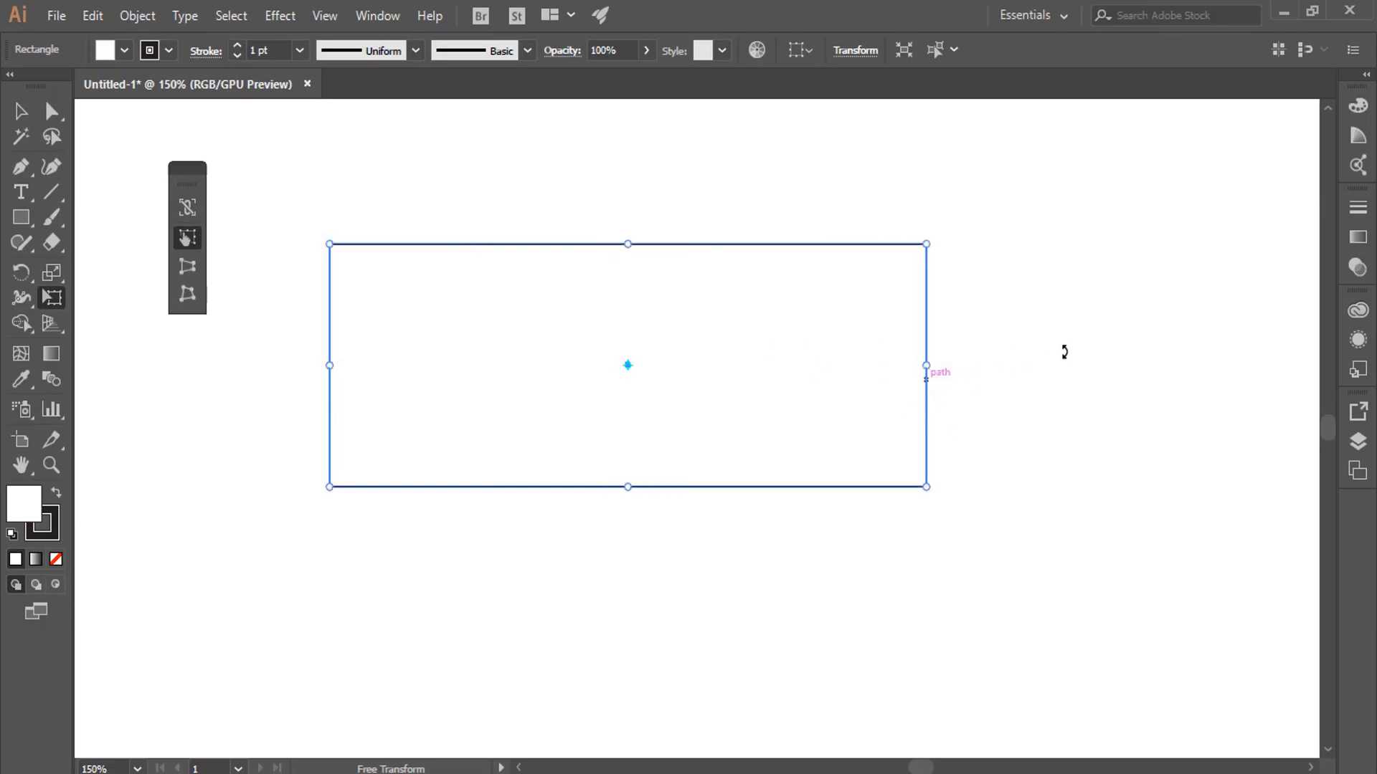
drag(329, 365, 252, 365)
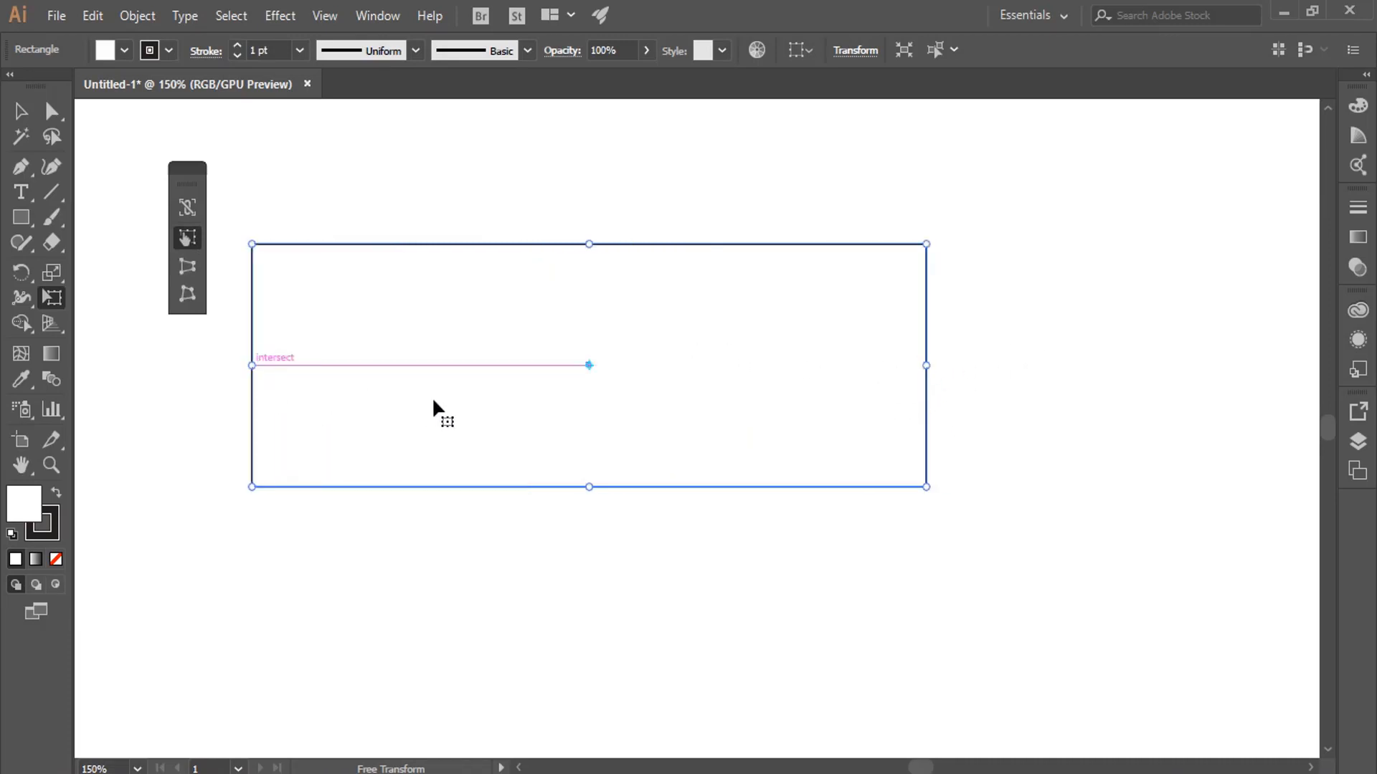
key(ctrl+z)
key(ctrl+z)
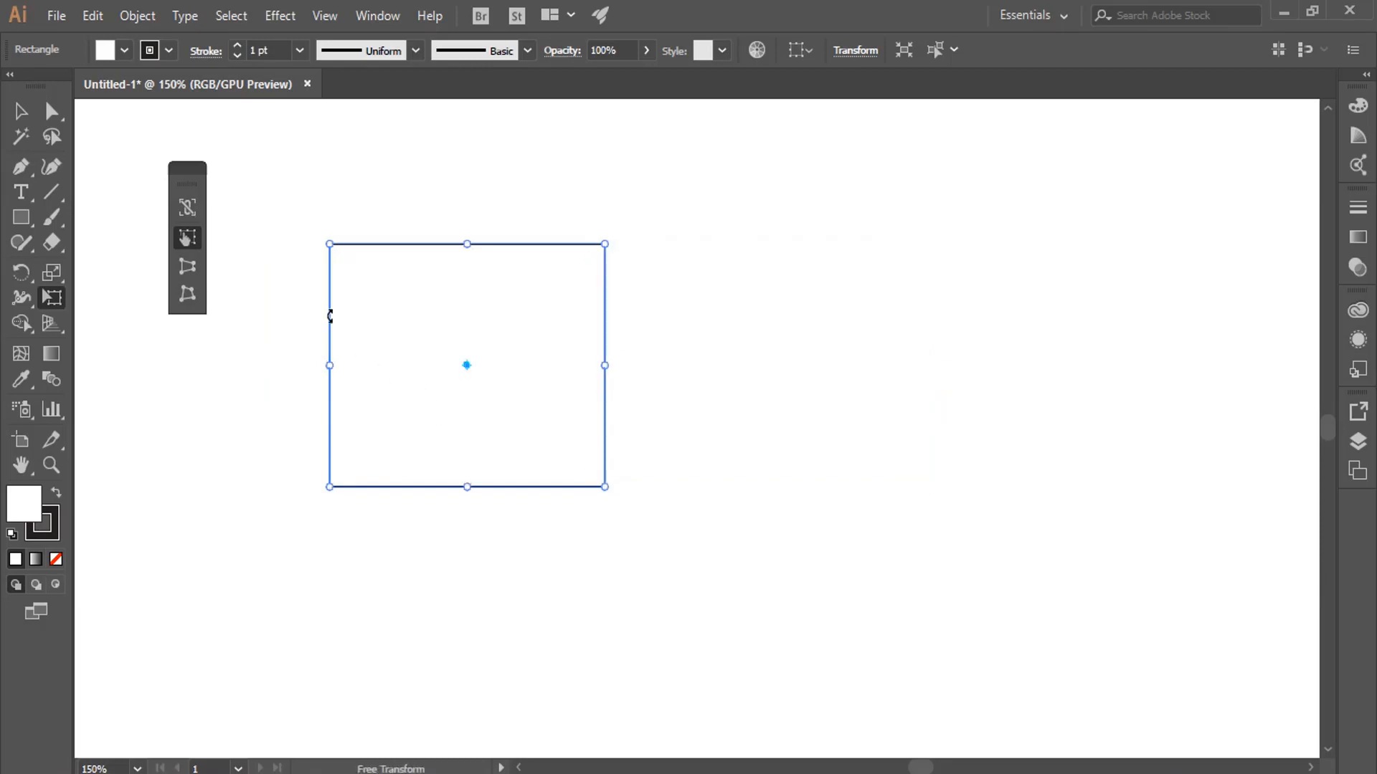
Try Perspective Distort to pull the rectangle's lower-right corner outward into a symmetrical trapezoid, and undo the distortion
click(188, 268)
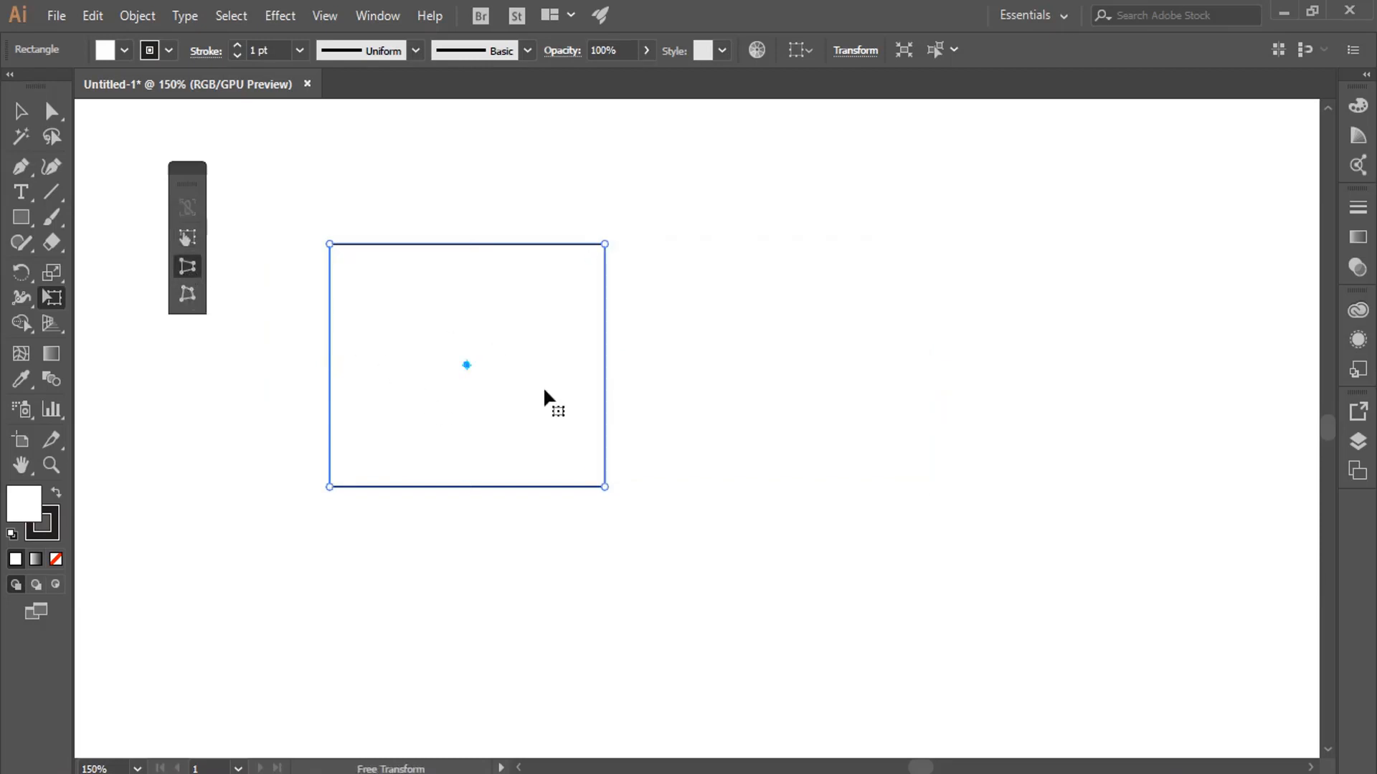
drag(606, 488, 785, 491)
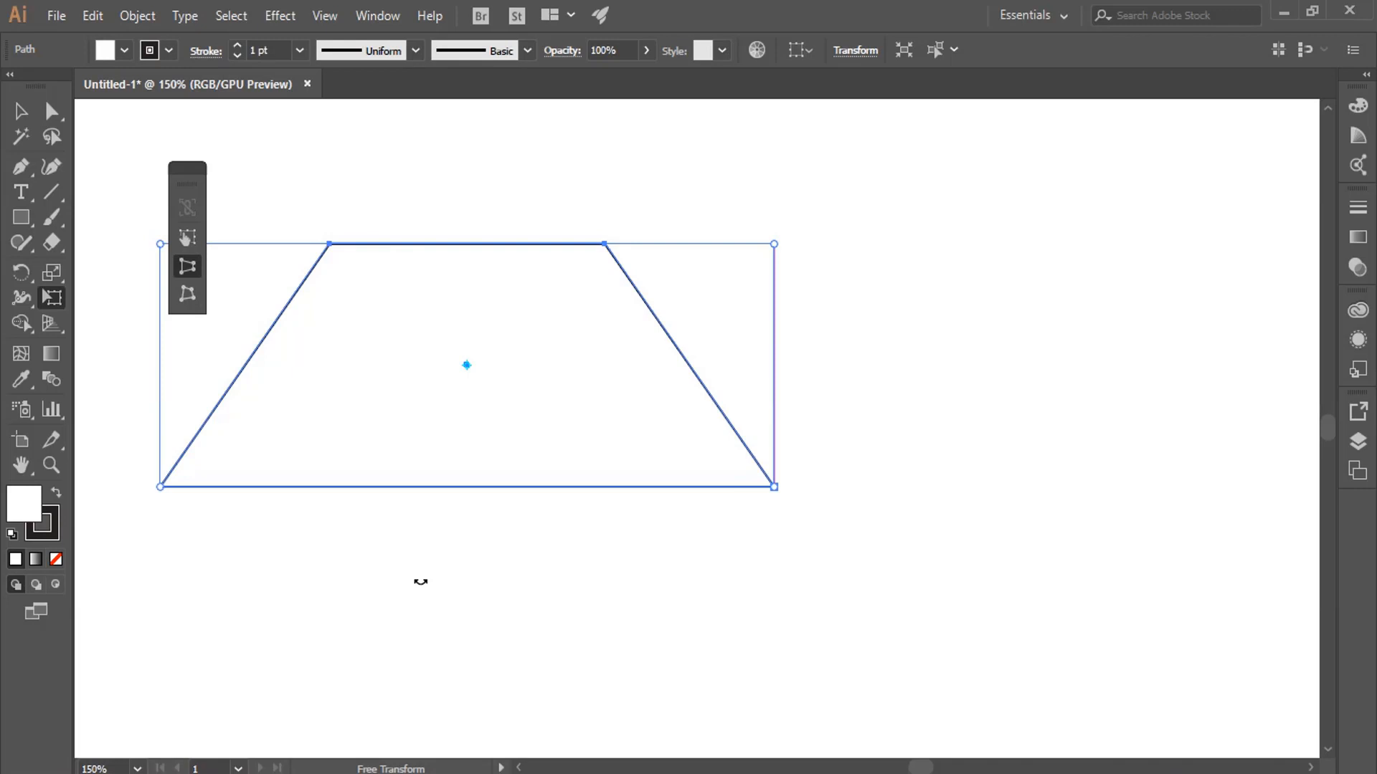
key(ctrl+z)
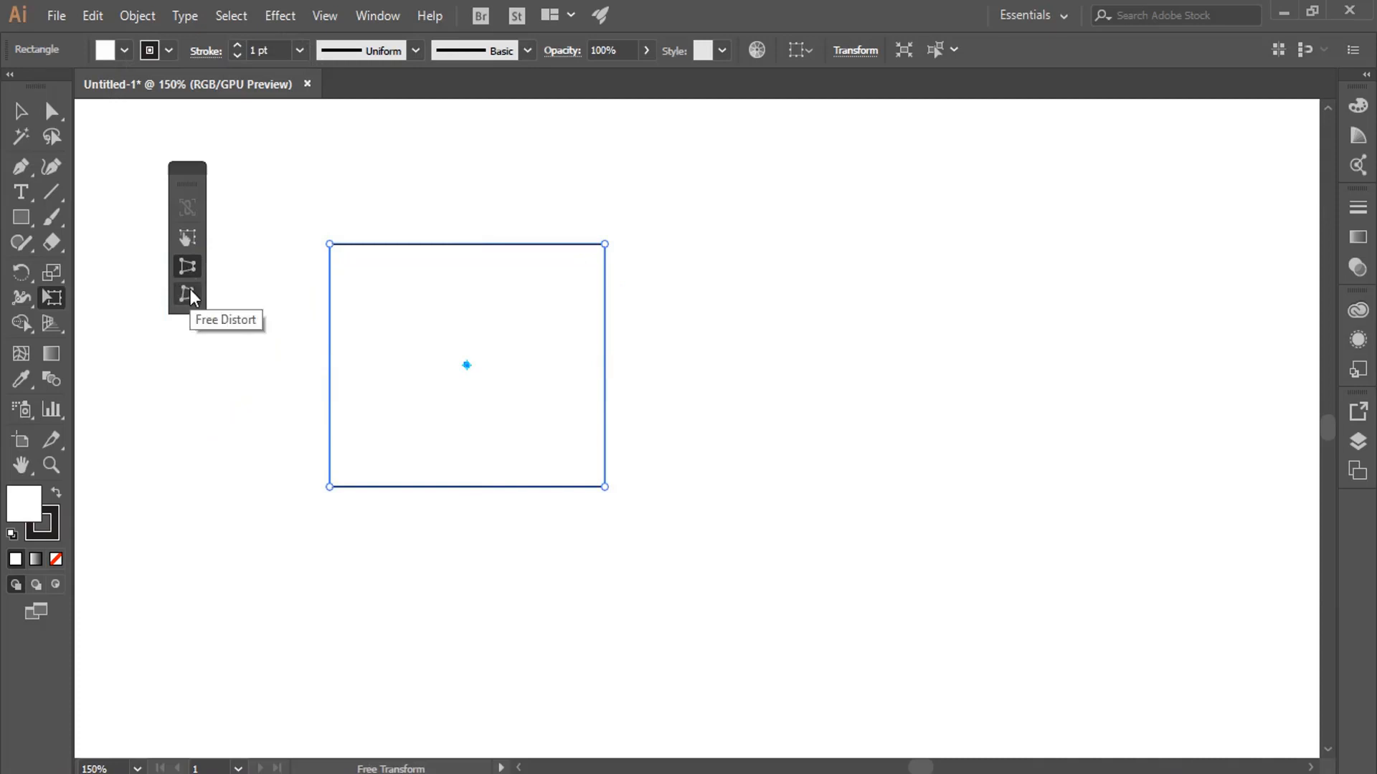
Try Free Distort to pull only the rectangle's lower-right corner far down and outward, and undo the distortion
click(188, 294)
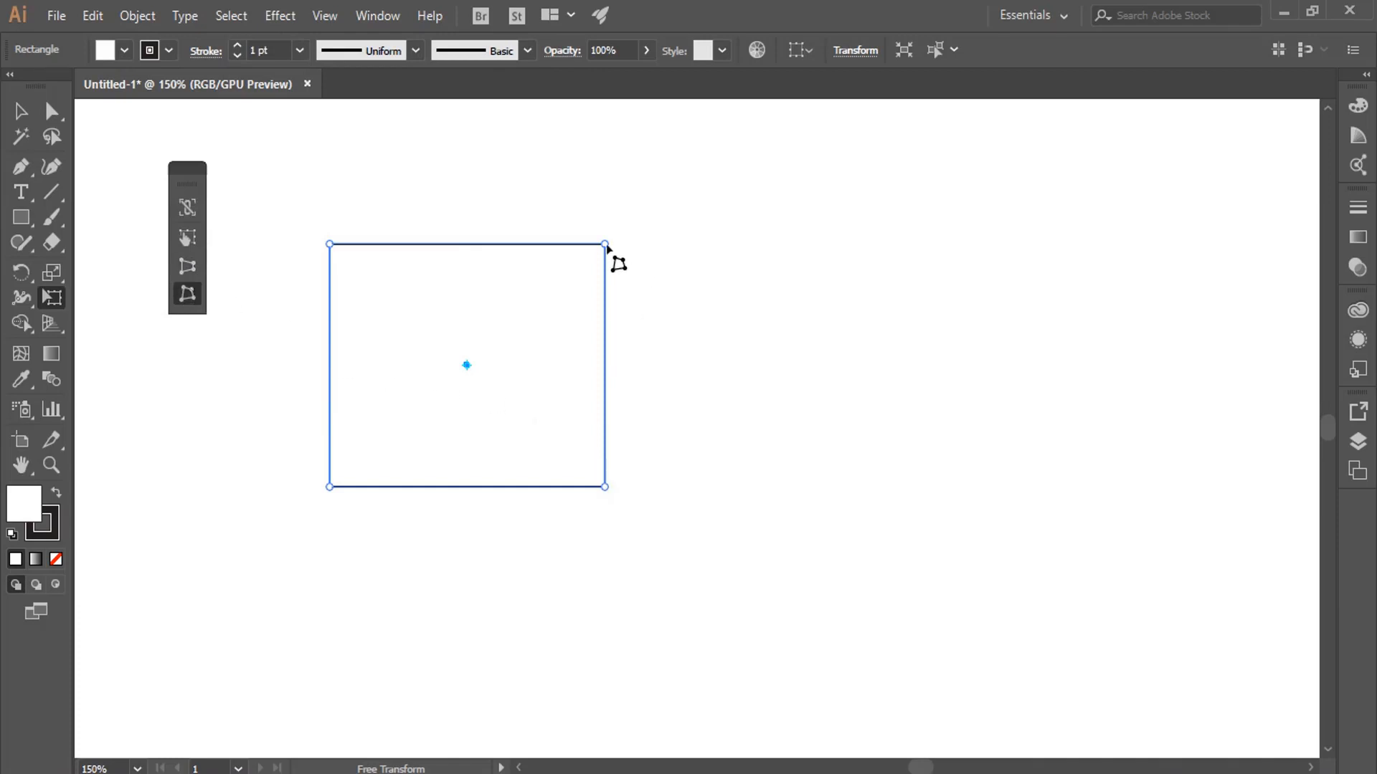
drag(606, 488, 941, 699)
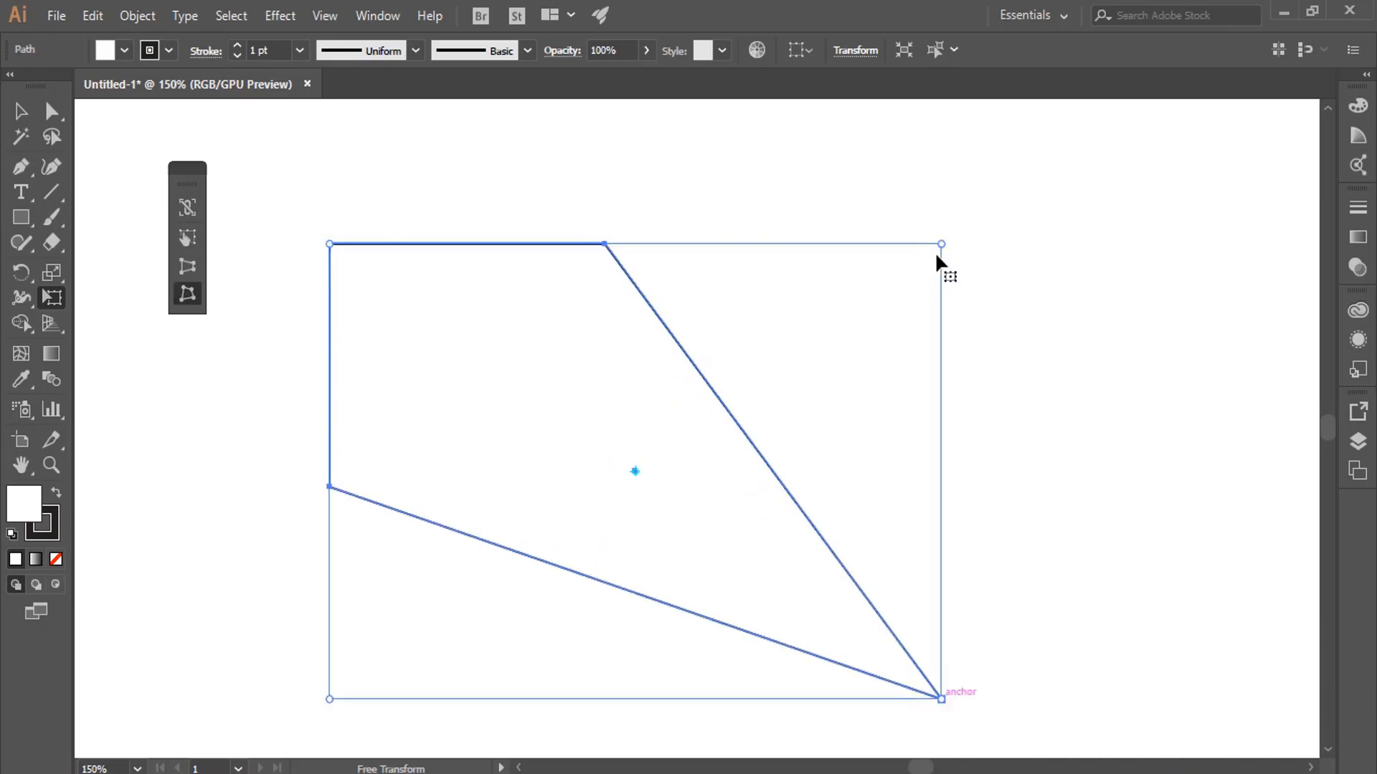
key(ctrl+z)
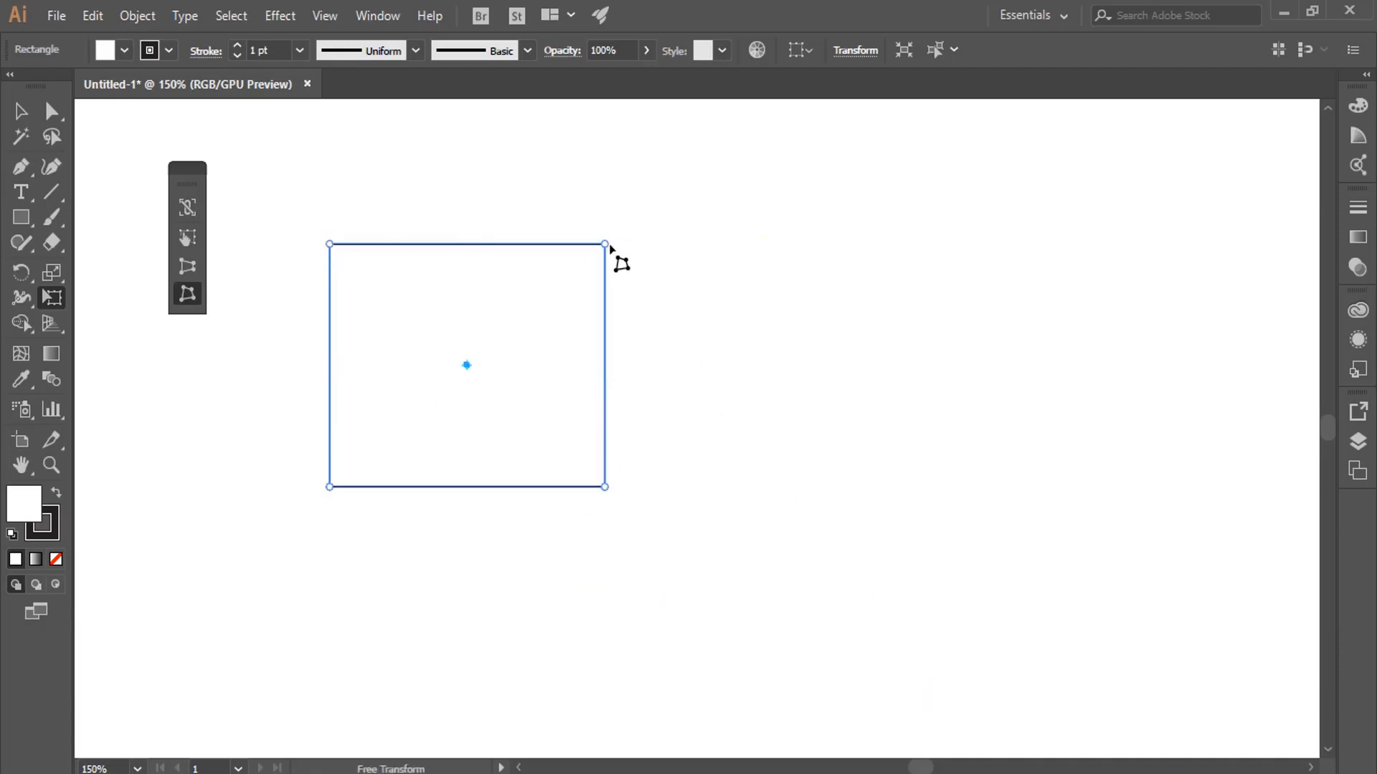
Try Free Distort on the rectangle's lower-right, upper-left and upper-right corners in turn, and undo all three distortions
drag(606, 488, 895, 660)
drag(328, 245, 238, 172)
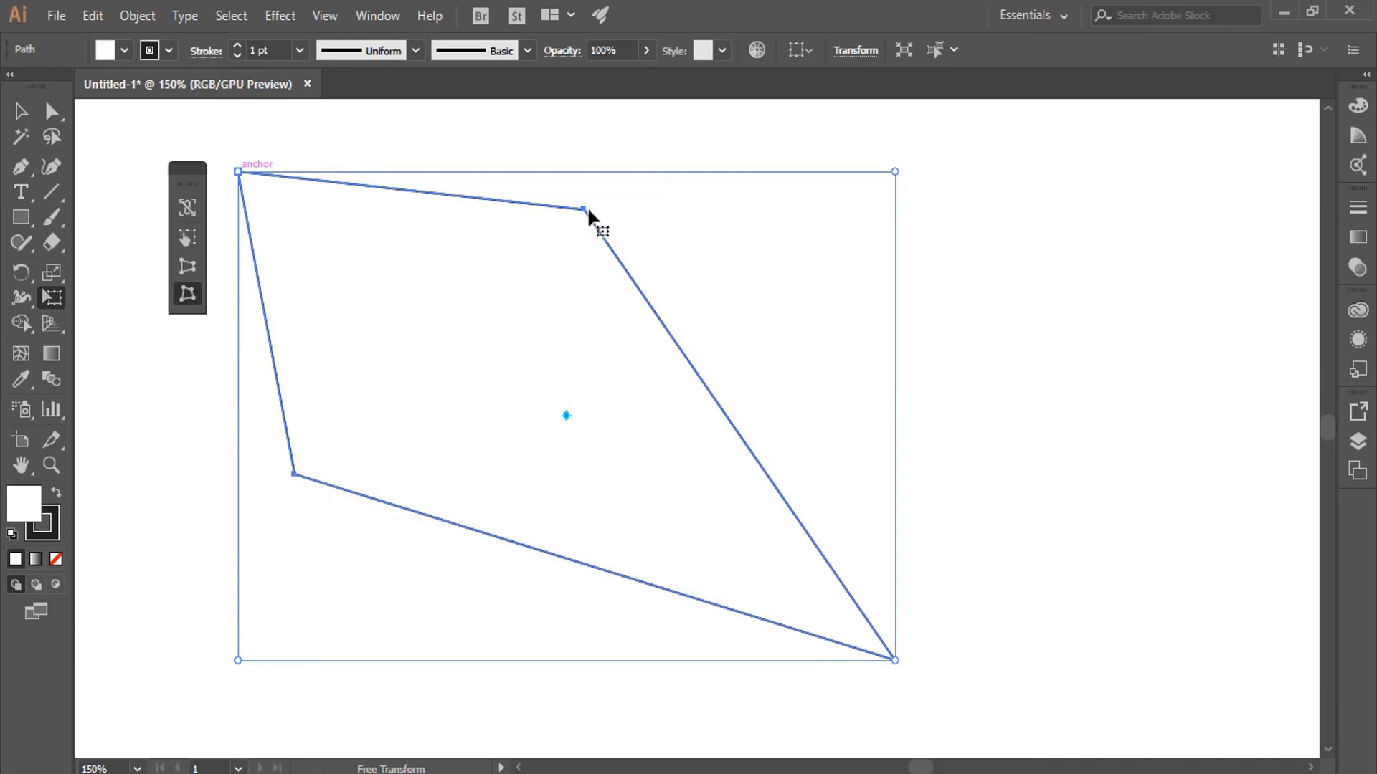
drag(896, 174, 1209, 215)
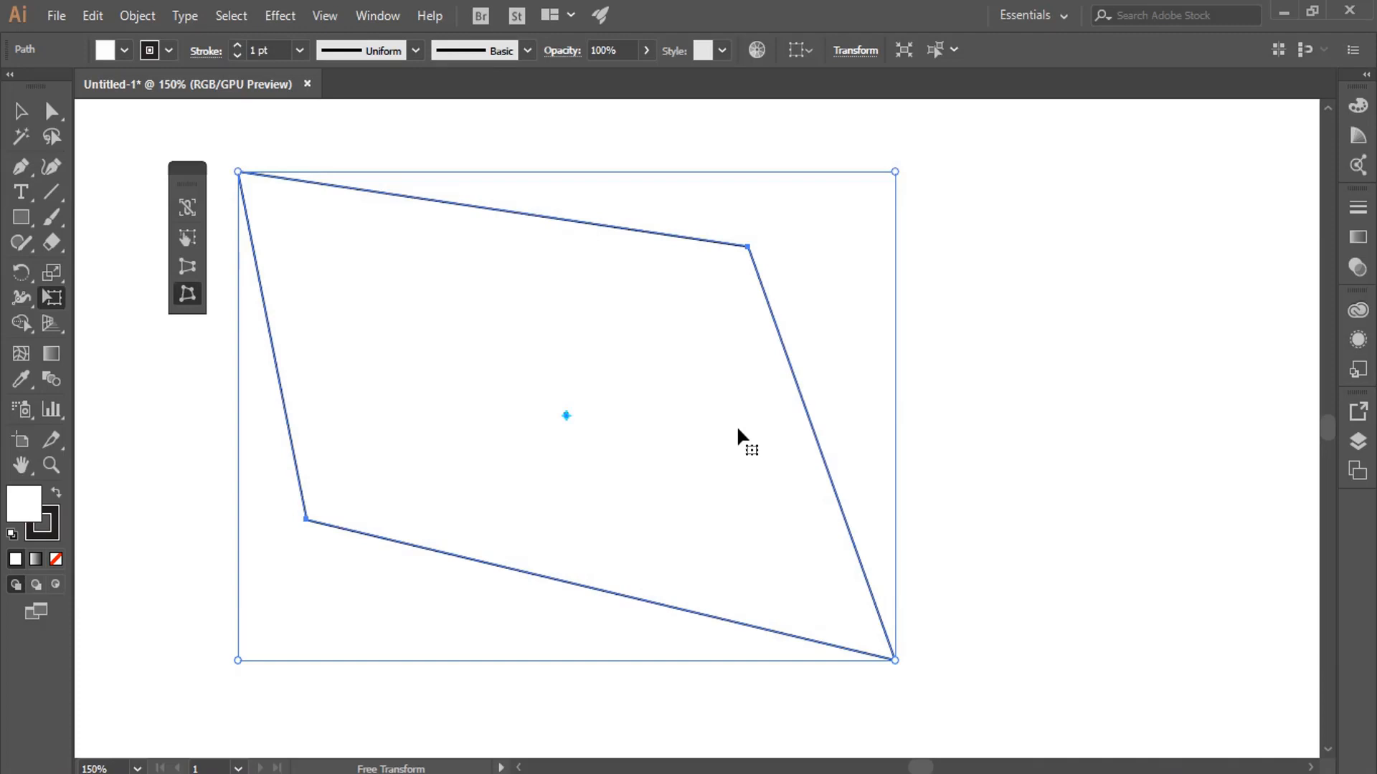
key(ctrl+z)
key(ctrl+z)
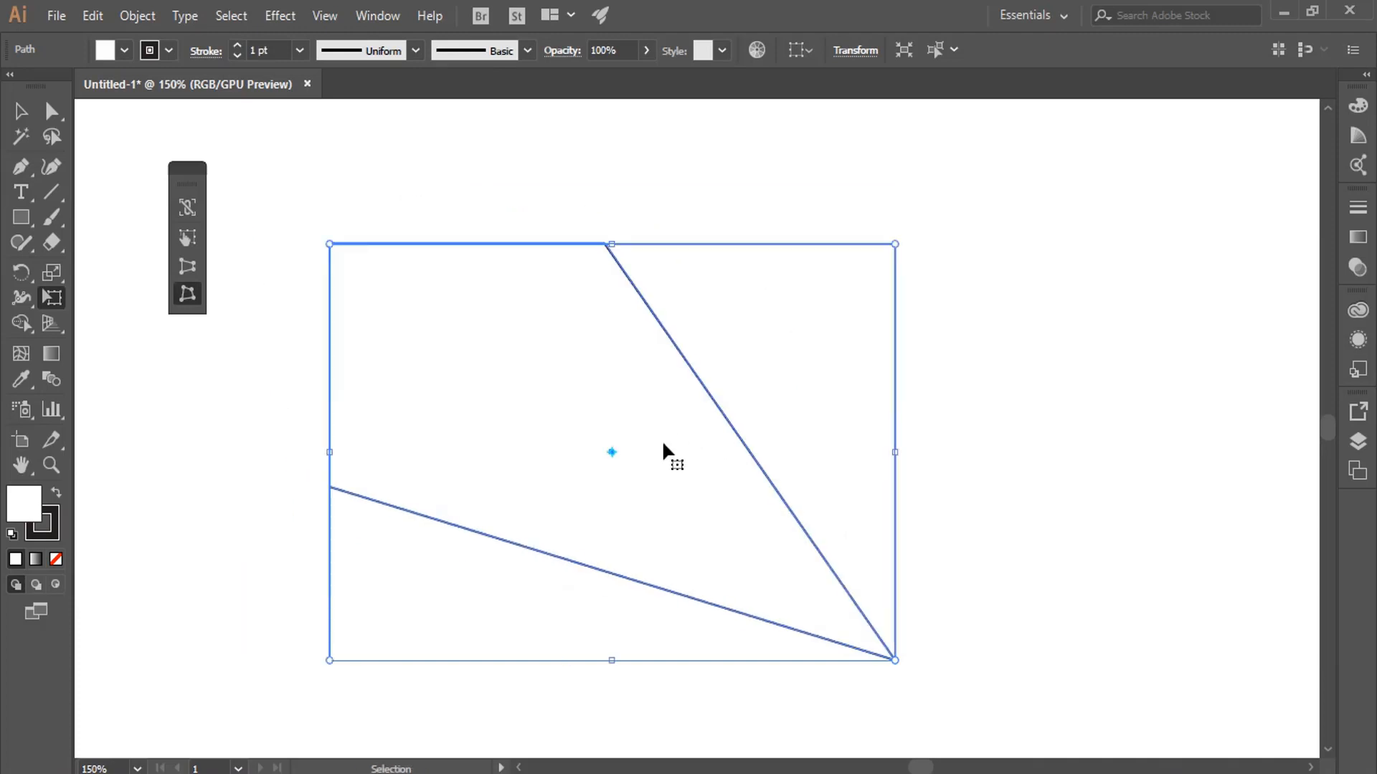
key(ctrl+z)
Try the Direct Selection tool to move the rectangle's upper-right, upper-left and lower-left anchor points separately, and undo all the moves
click(52, 111)
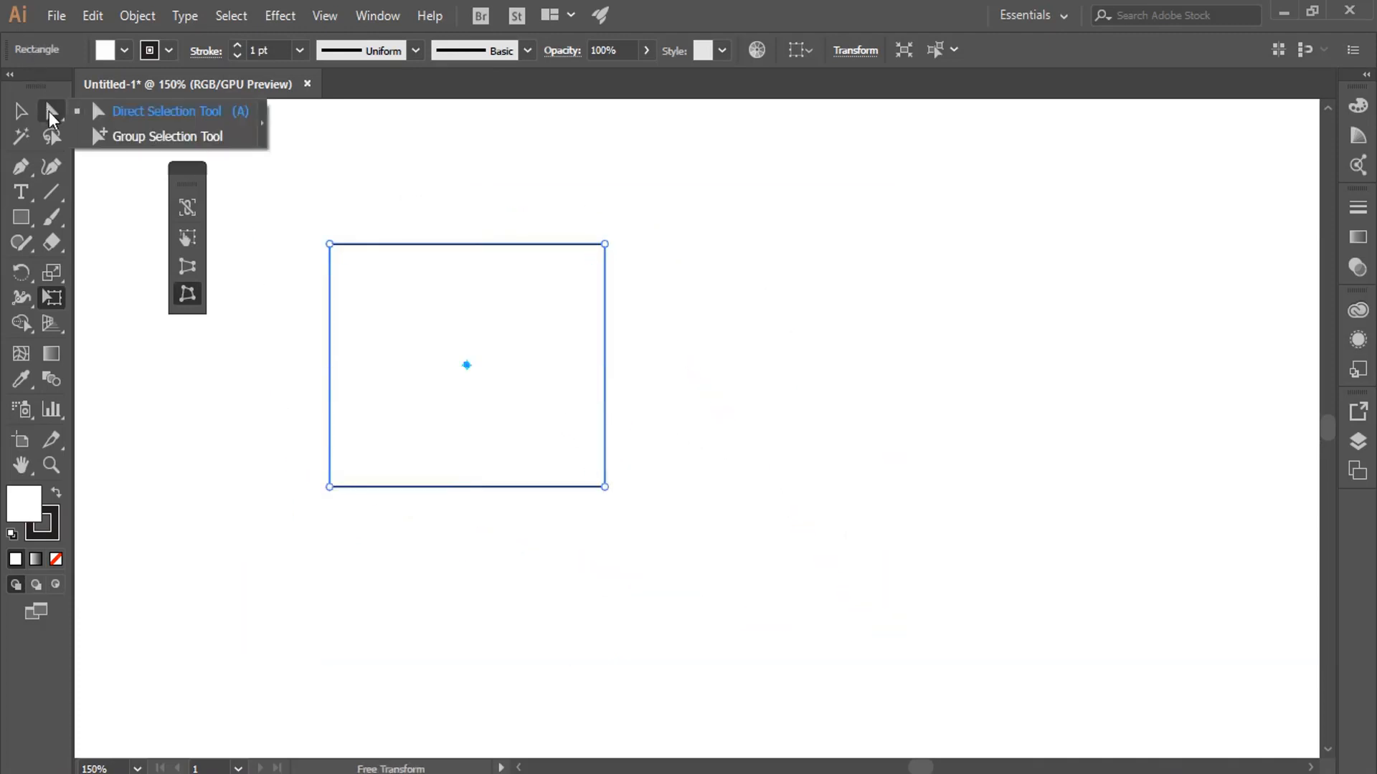
click(179, 111)
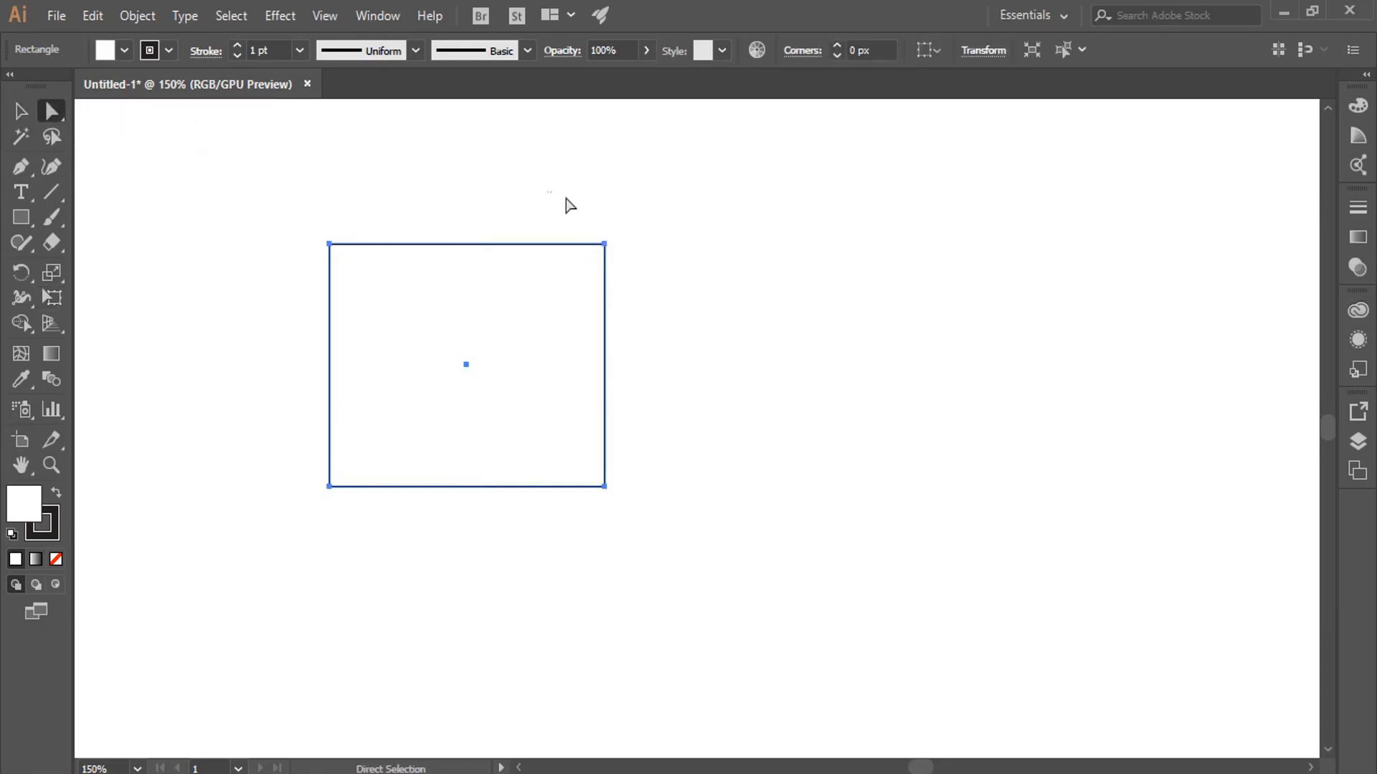
drag(605, 244, 1029, 255)
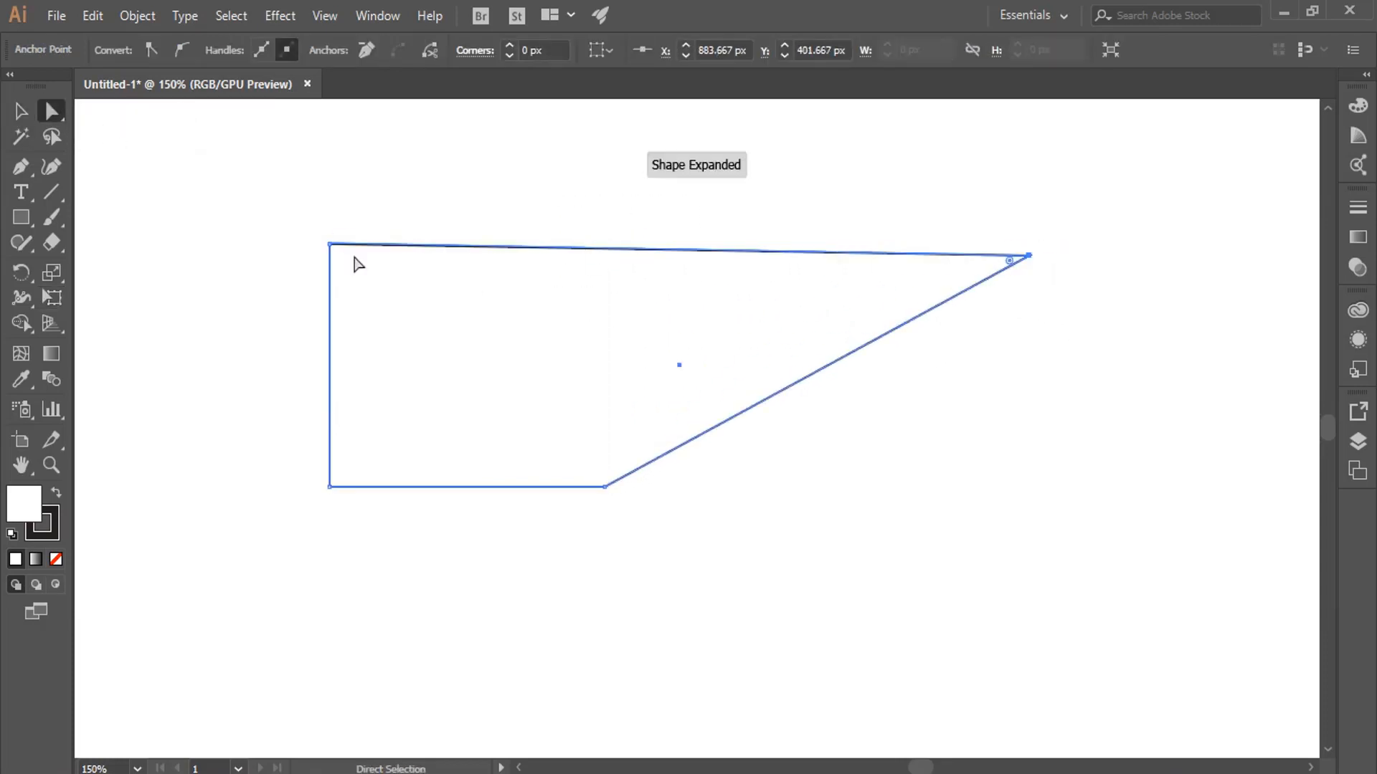
drag(255, 191, 459, 363)
drag(330, 245, 141, 185)
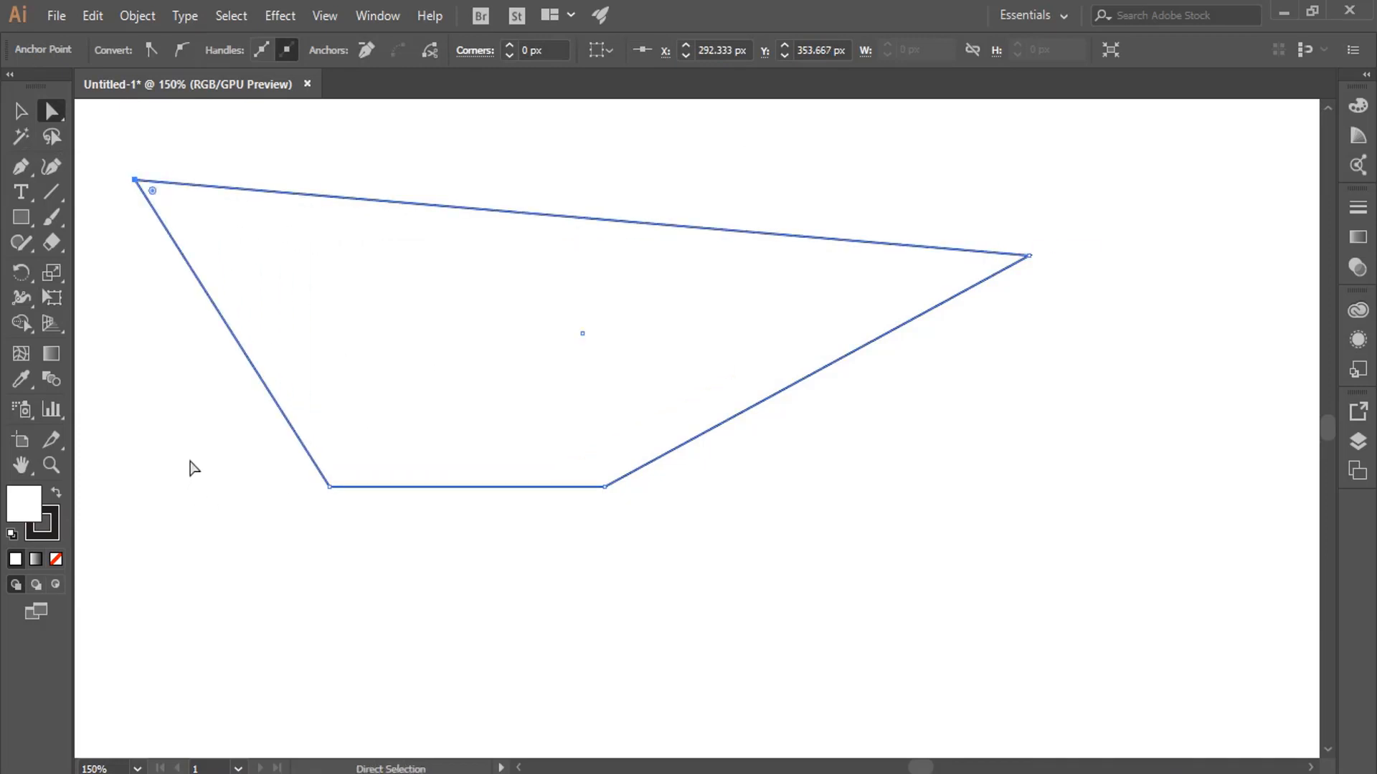
drag(191, 467, 434, 568)
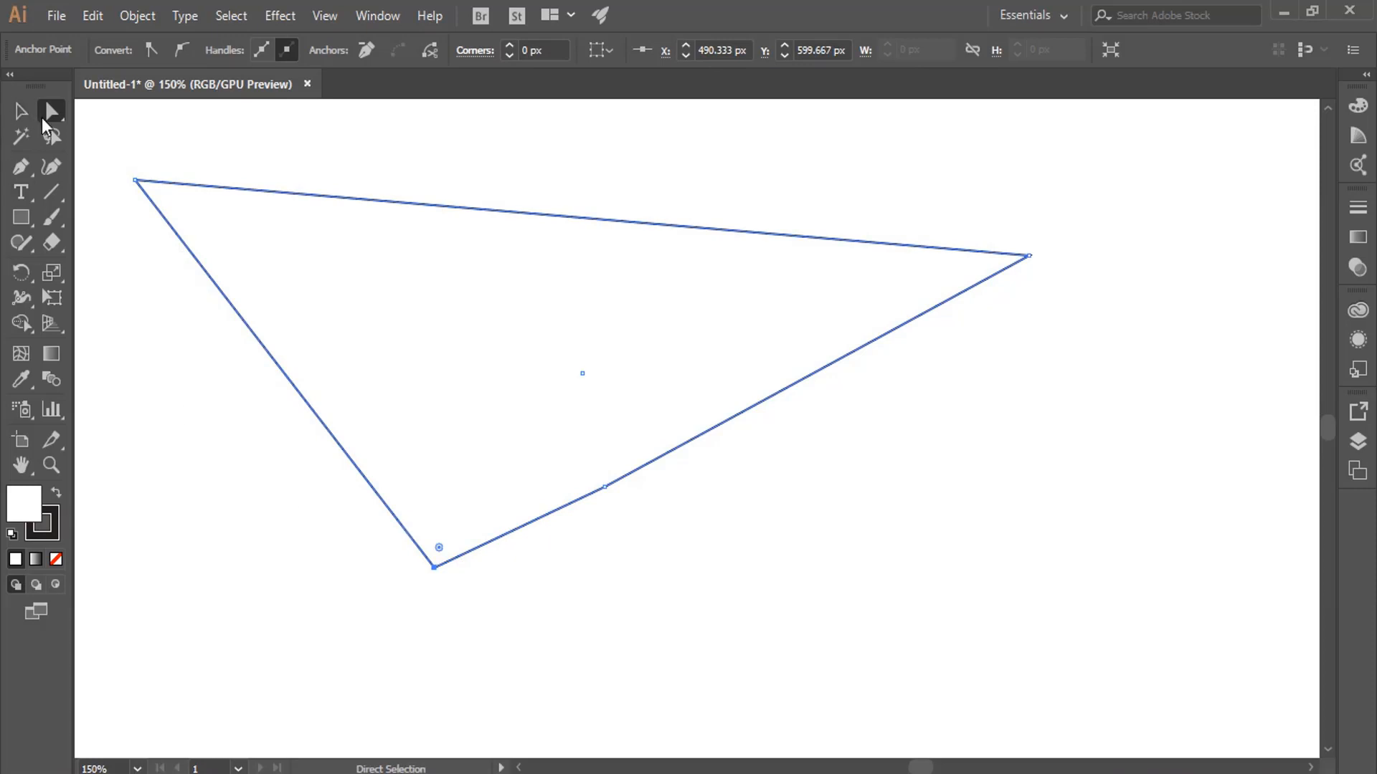
drag(51, 115, 214, 113)
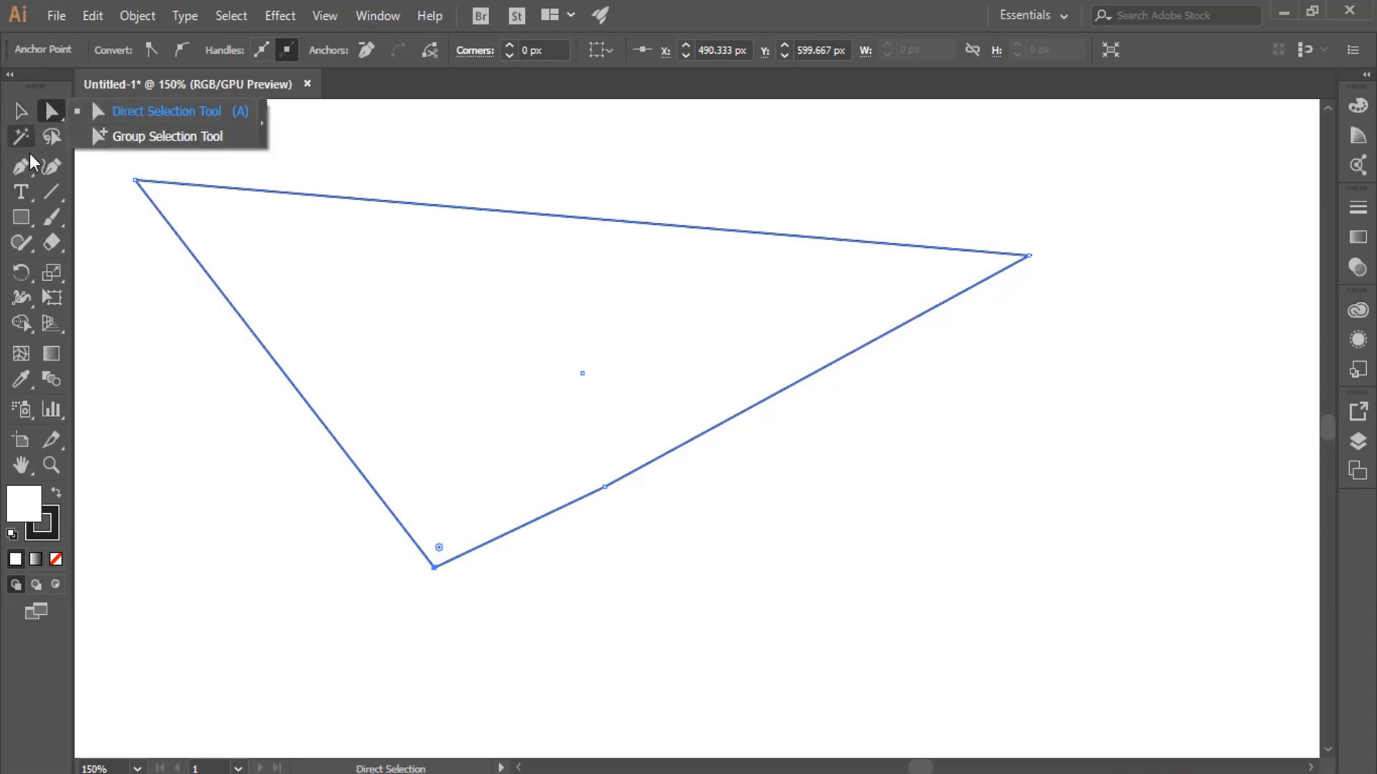
click(18, 112)
key(ctrl+z)
key(ctrl+z)
key(ctrl+z)
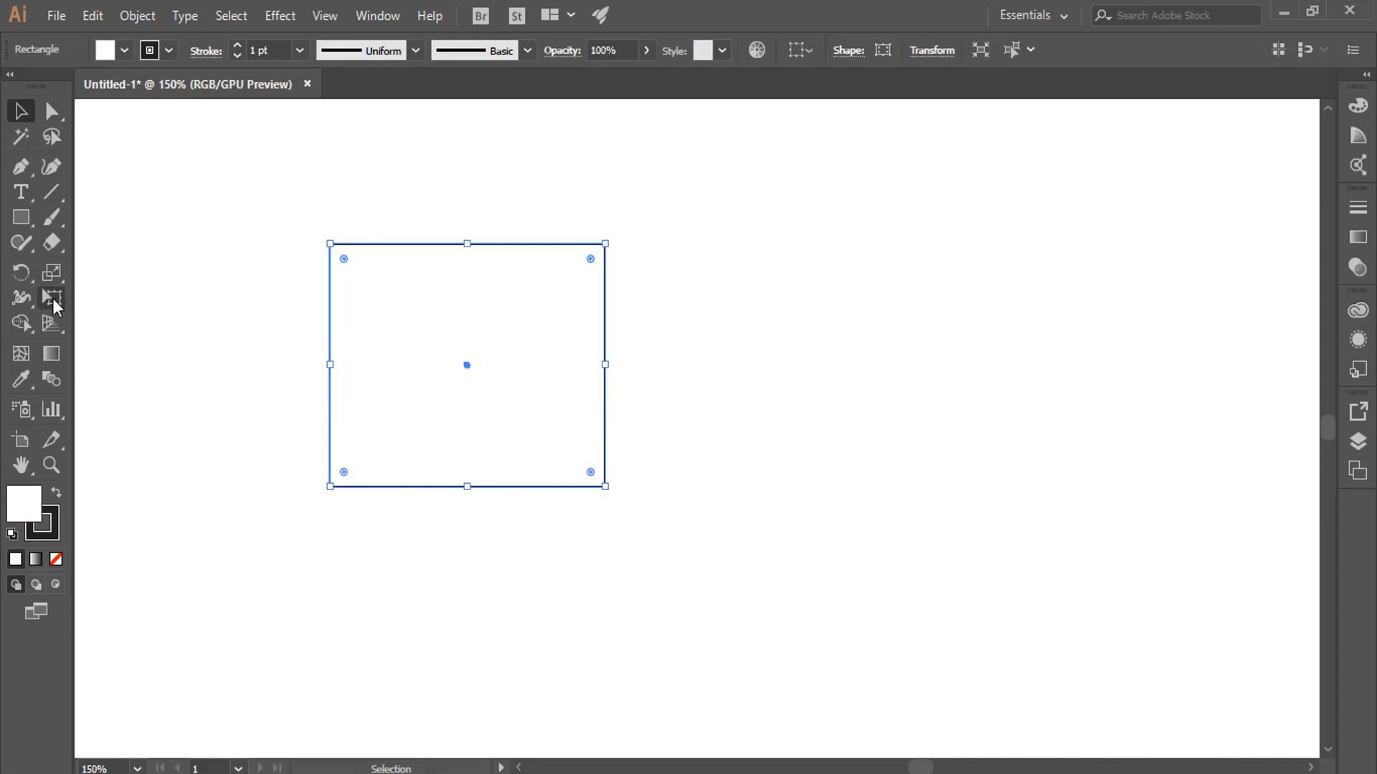
Delete the rectangle and check the Free Transform tool with nothing selected, ending on the Selection tool
key(Delete)
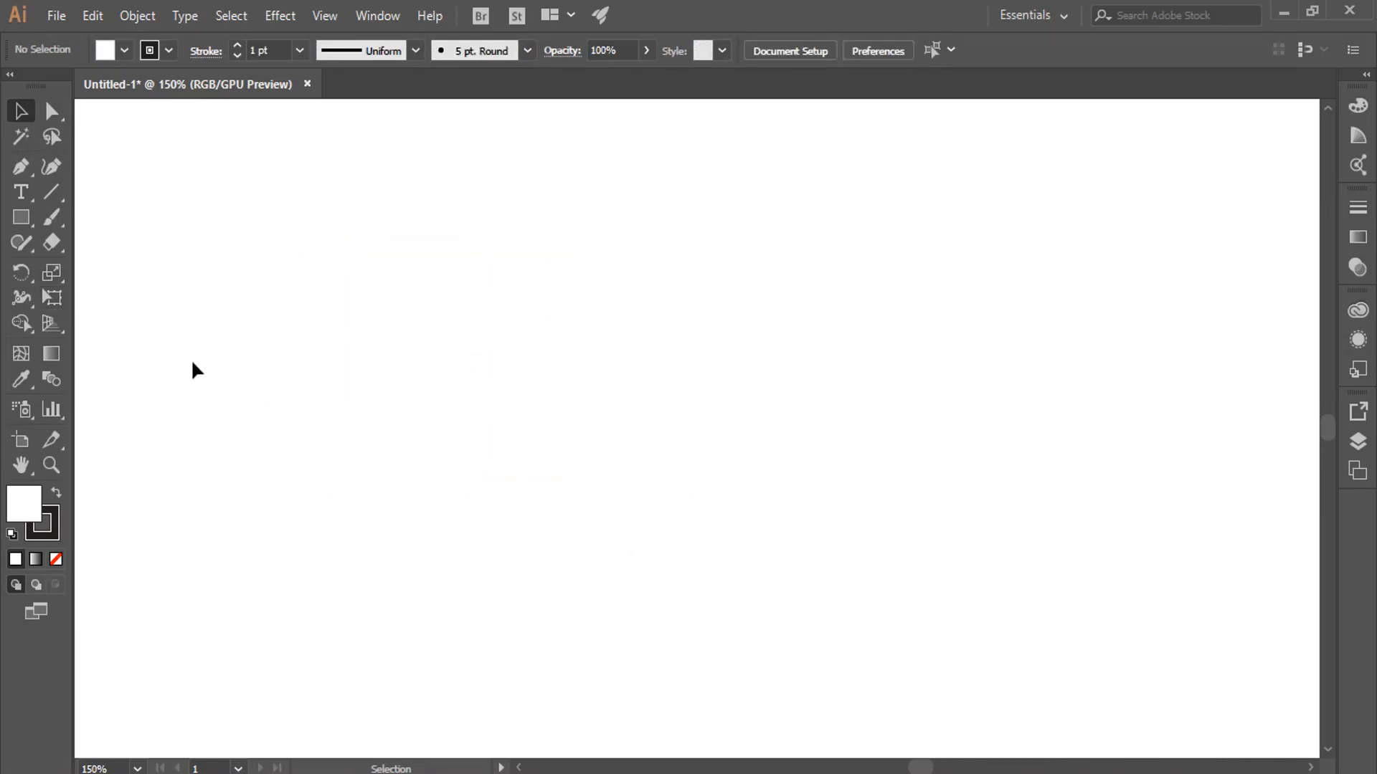
click(52, 298)
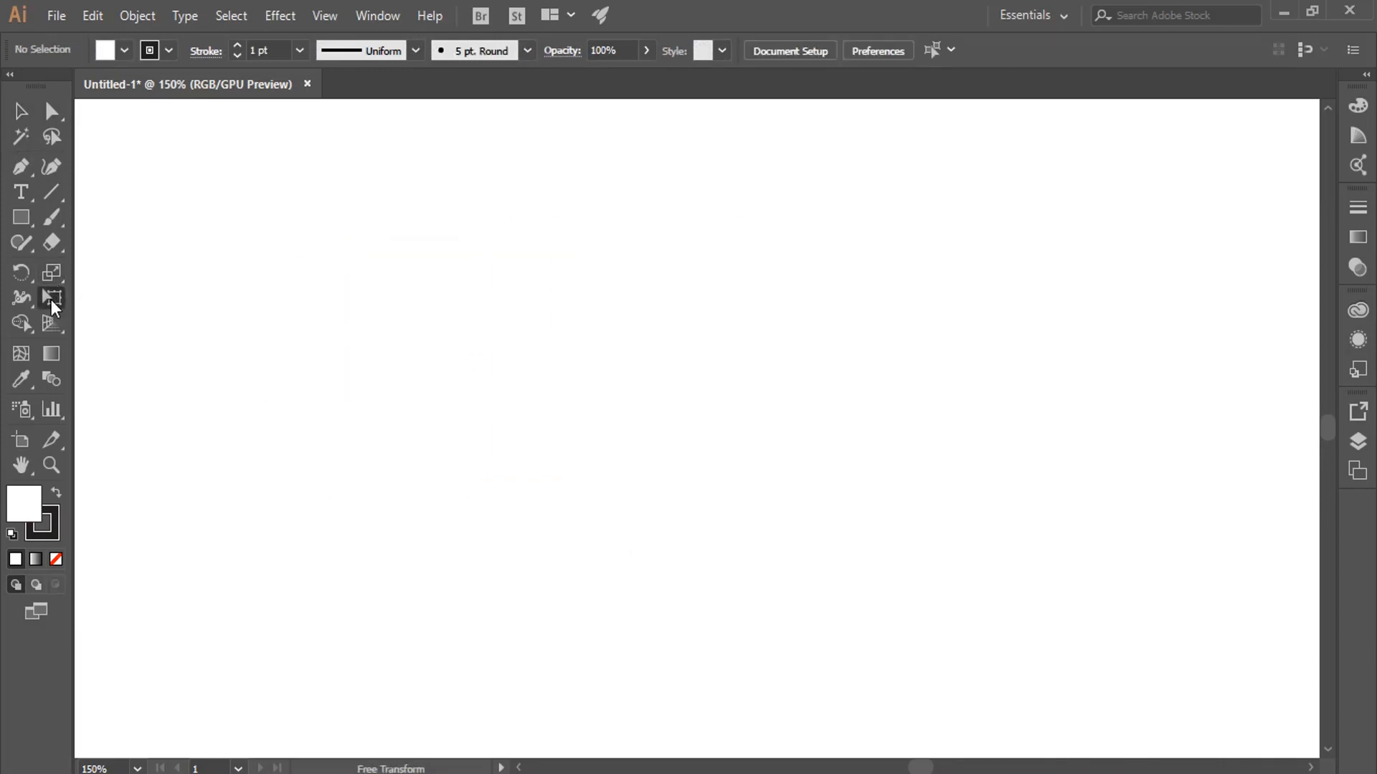
click(23, 113)
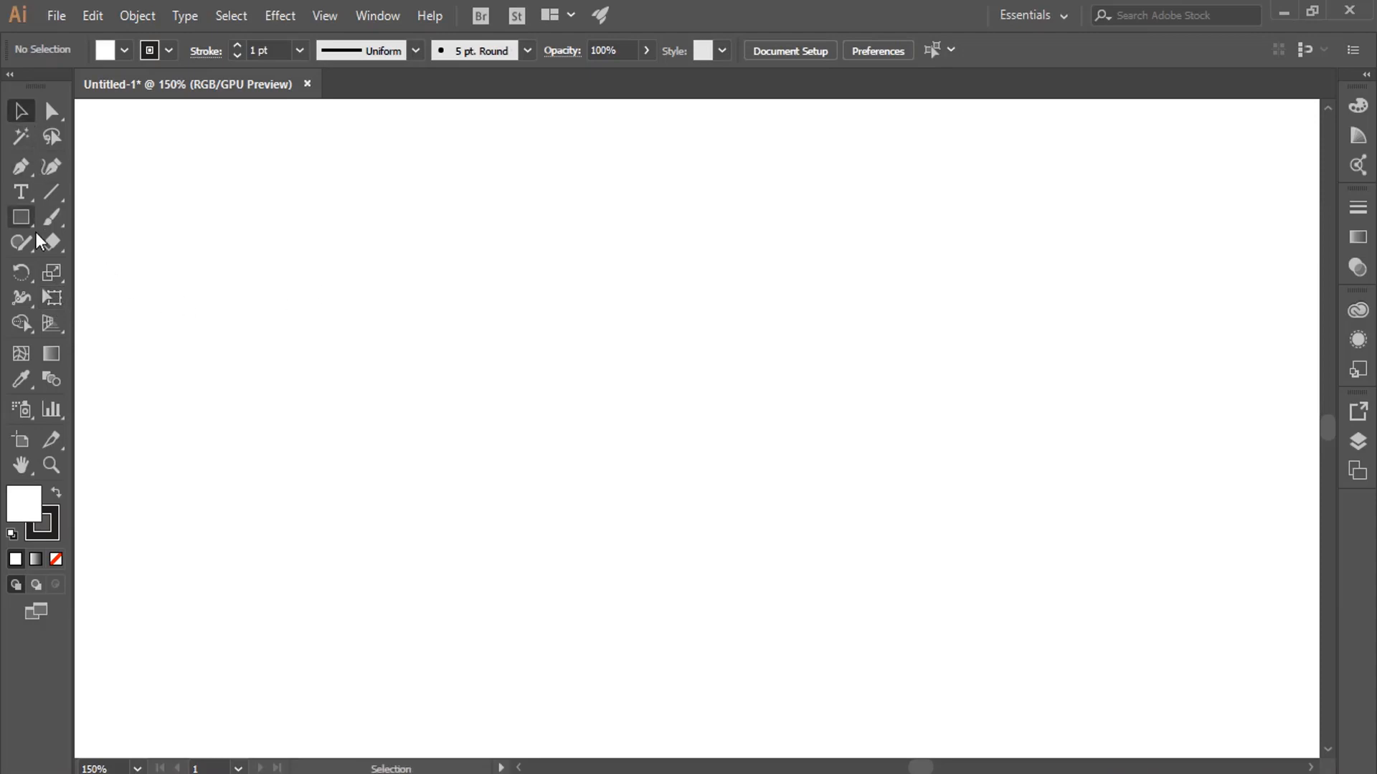
Draw a new, nearly square rectangle left of the canvas centre and activate Free Transform on it
click(26, 221)
drag(373, 302, 621, 523)
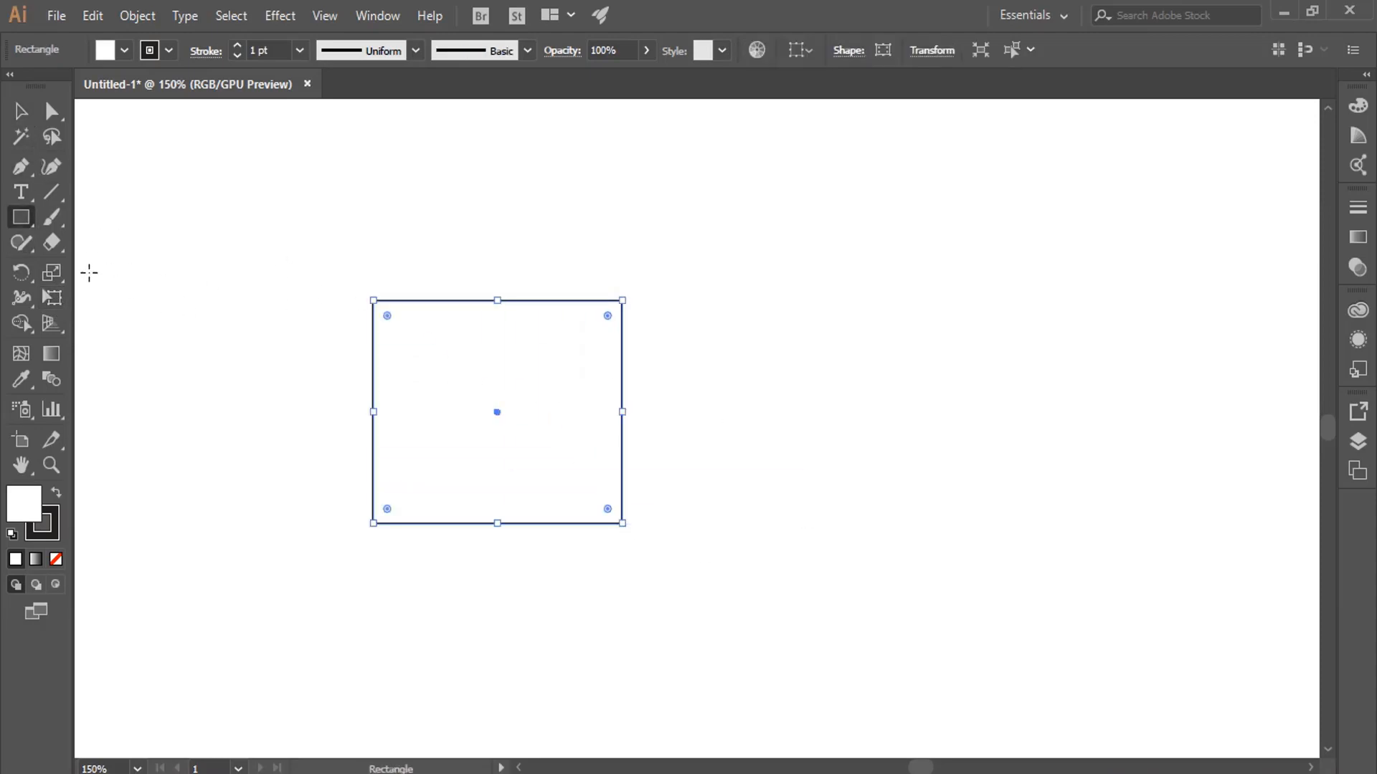
click(55, 298)
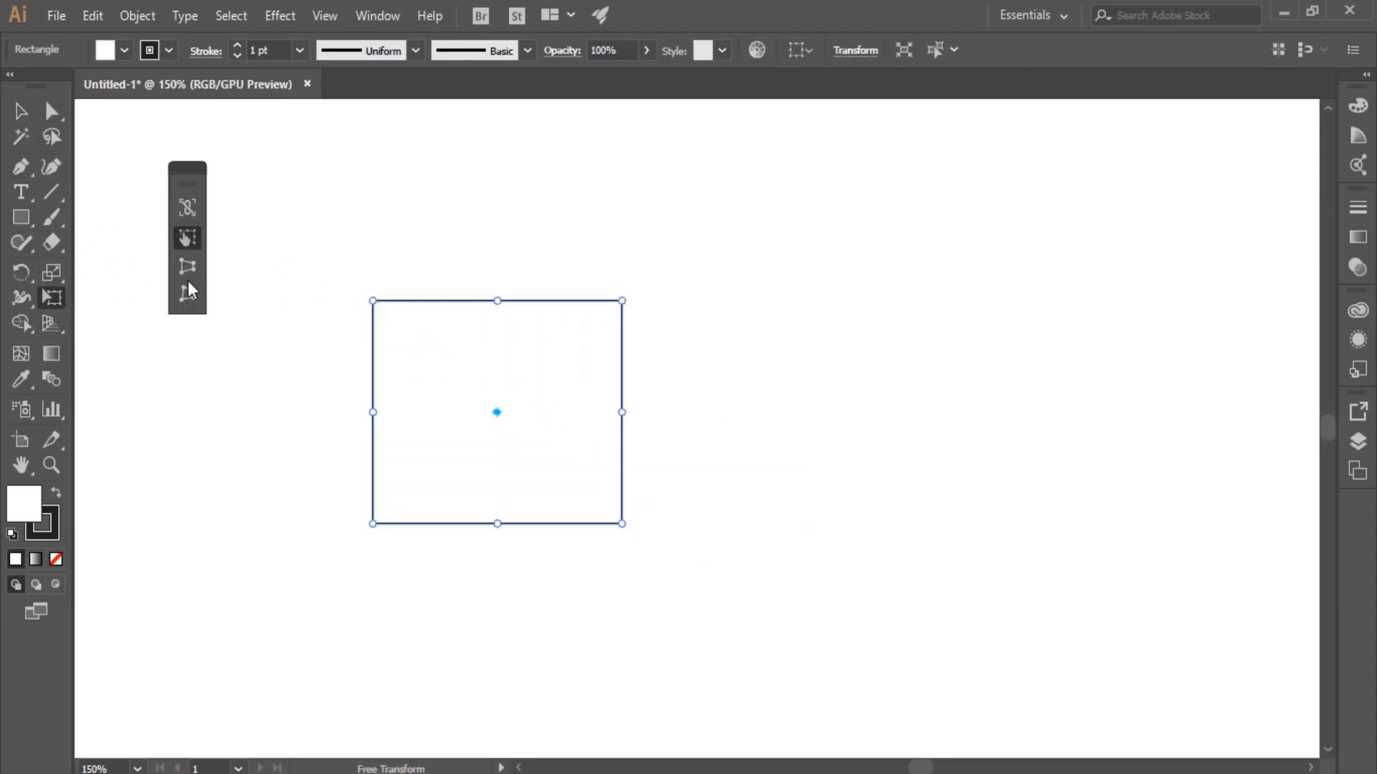
Move the Free Transform options widget closer to the rectangle, and switch to the Selection tool and back to Free Transform
drag(191, 172, 239, 226)
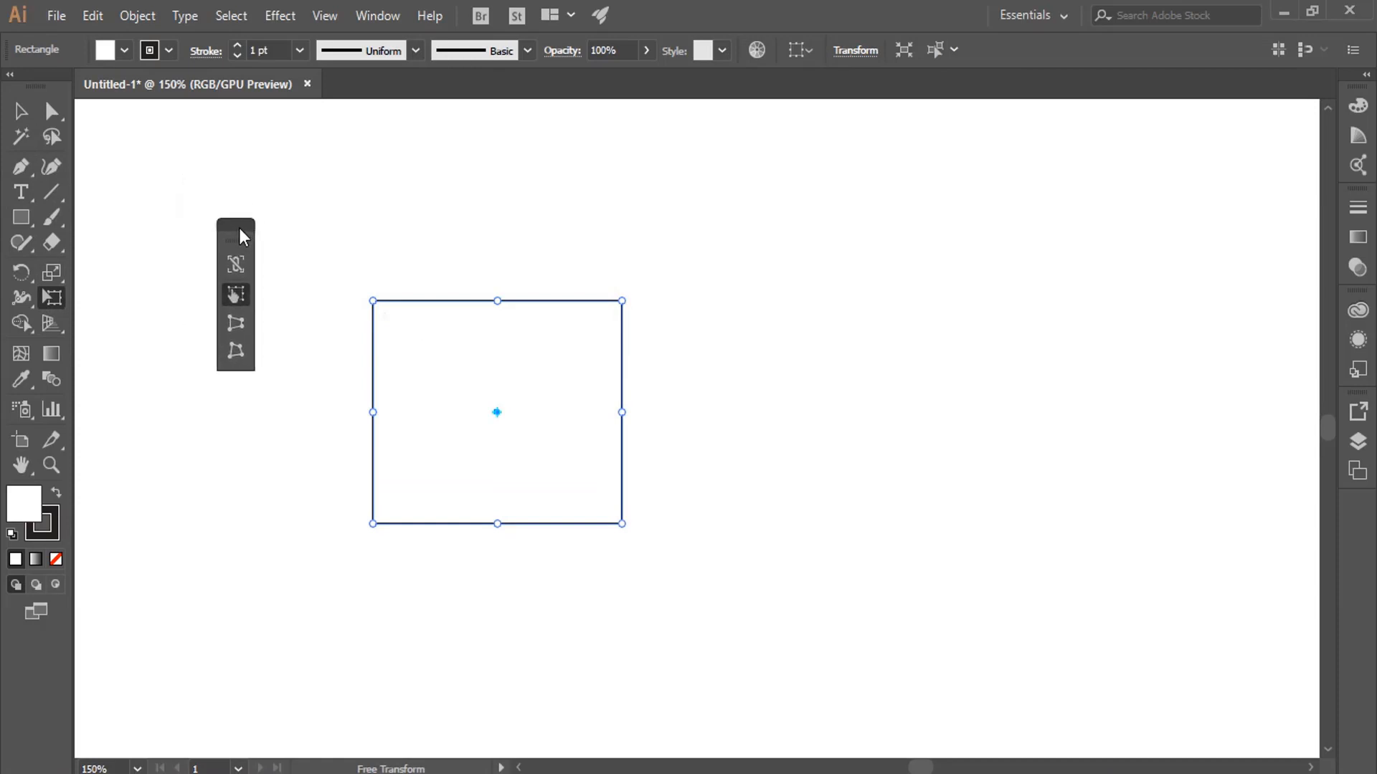
click(21, 111)
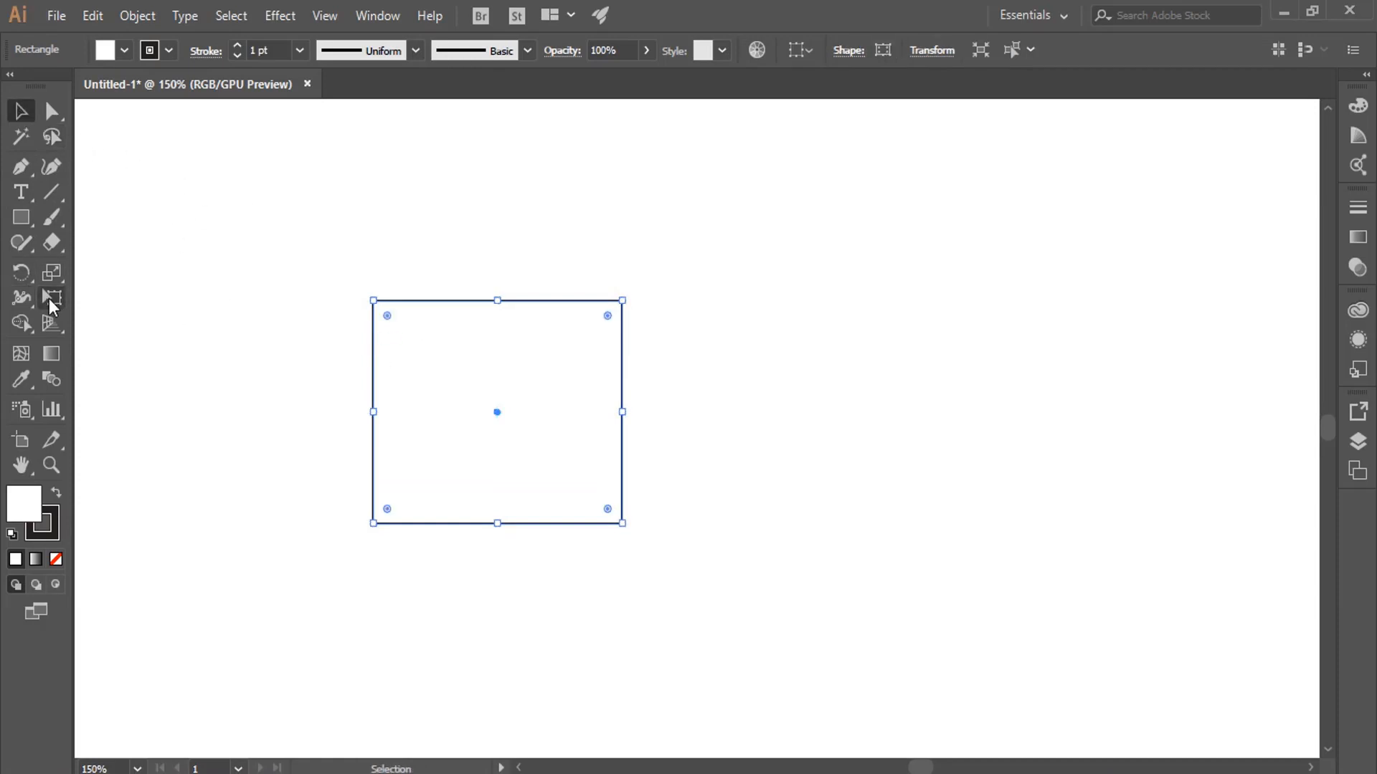
click(51, 298)
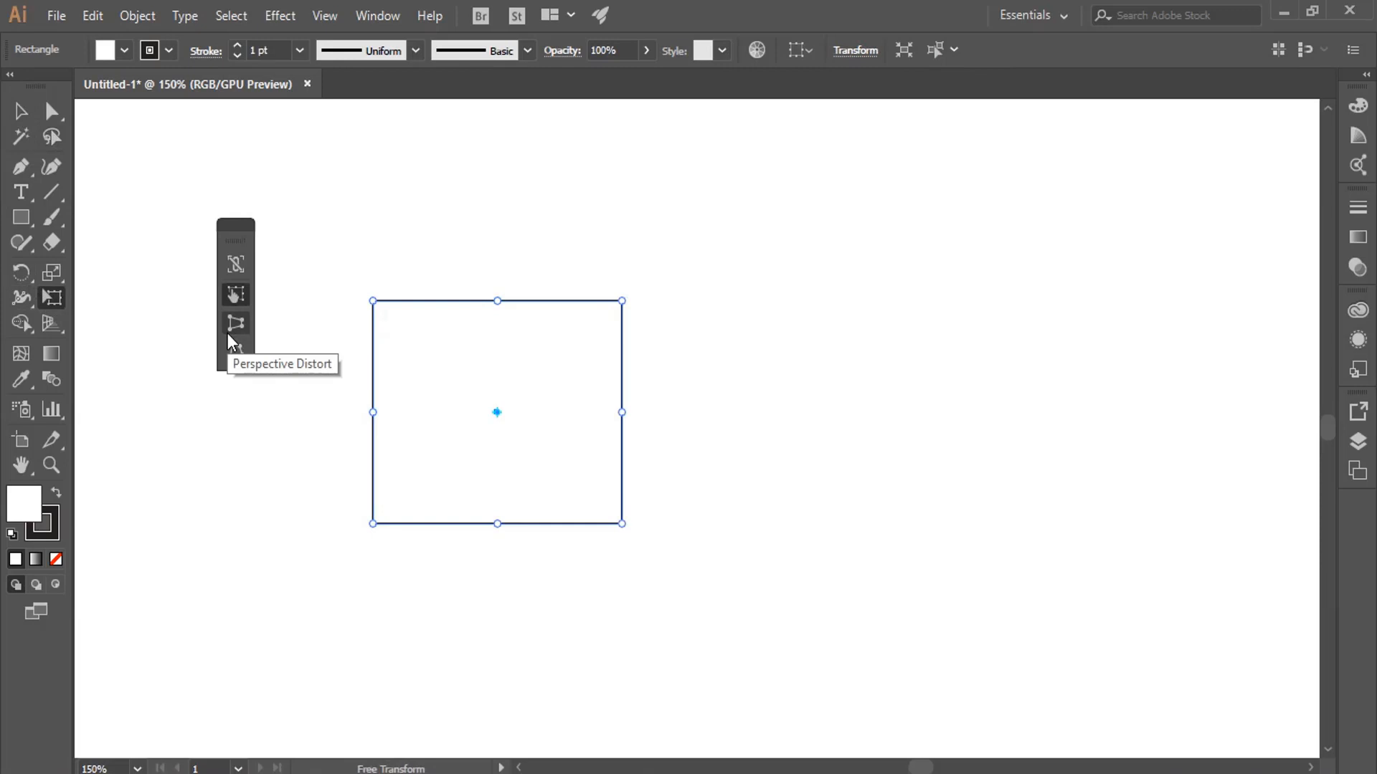